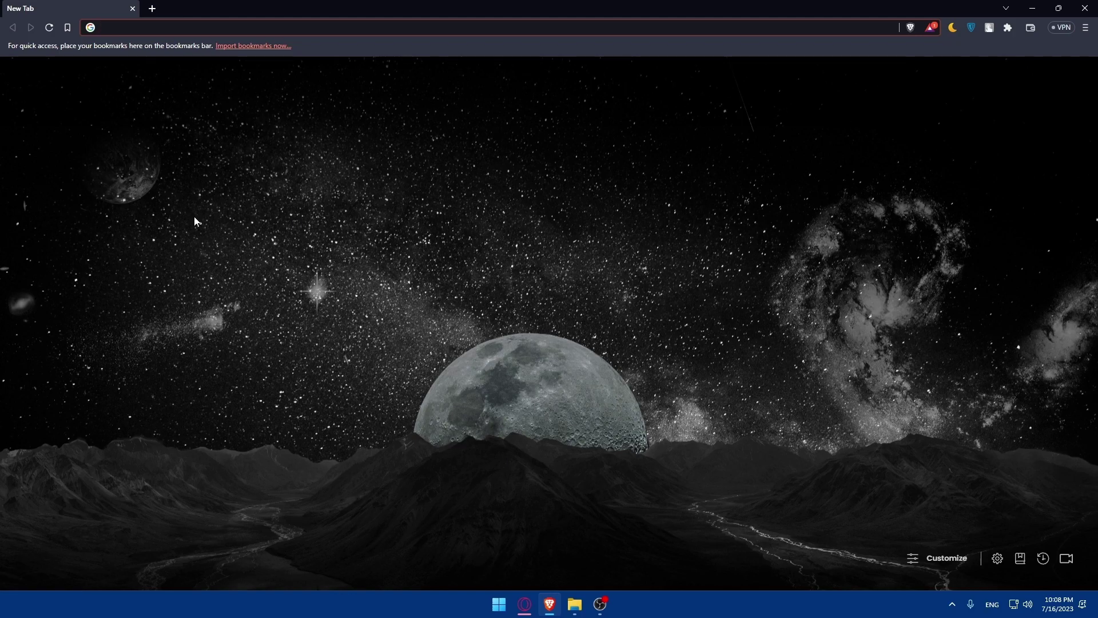
Step: Enter admin.google.com in the new tab's address bar and load it
left_click(139, 29)
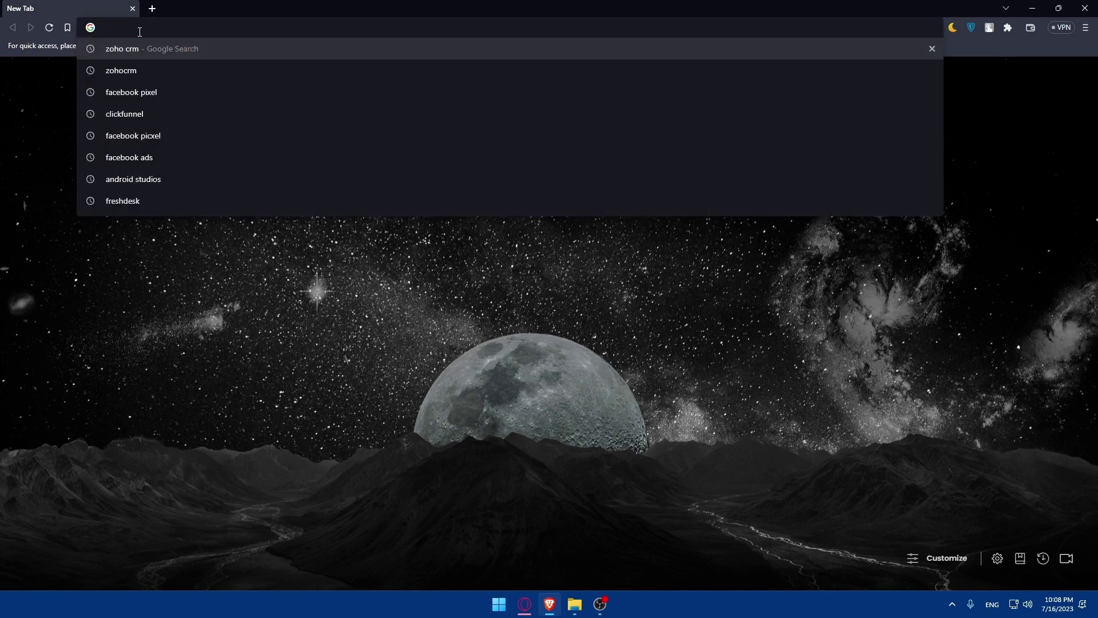
type("admin")
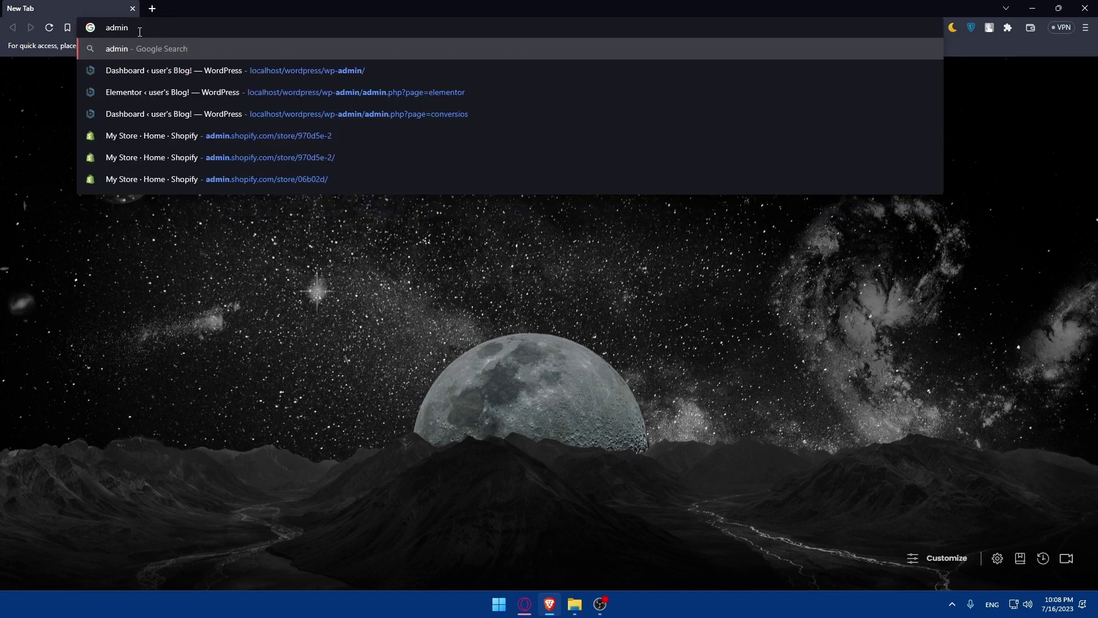
type(".g")
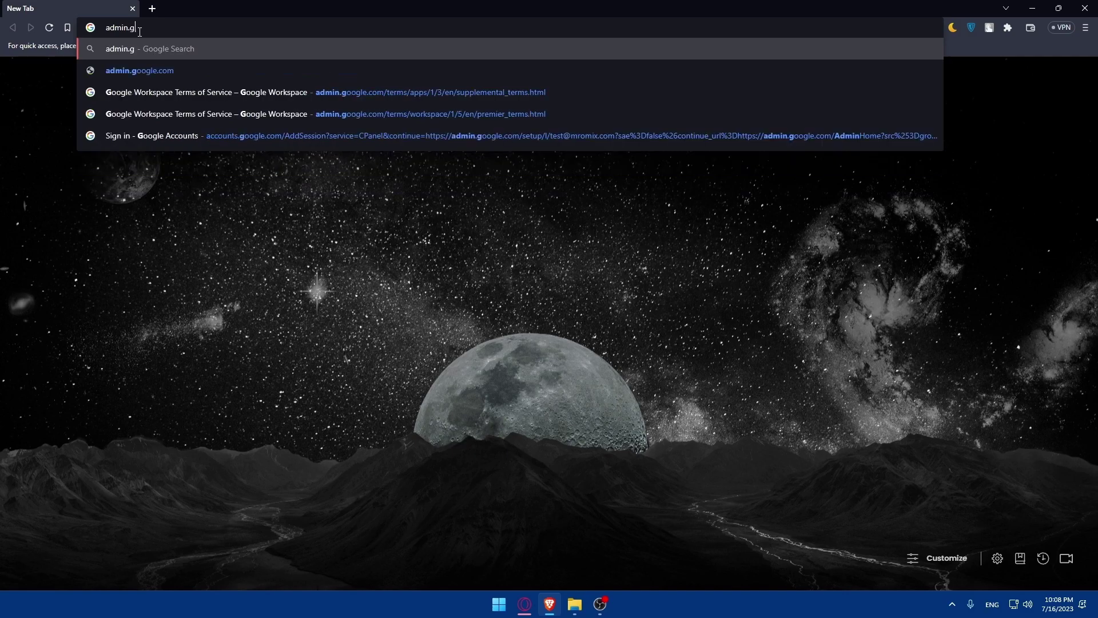
type("oogle.")
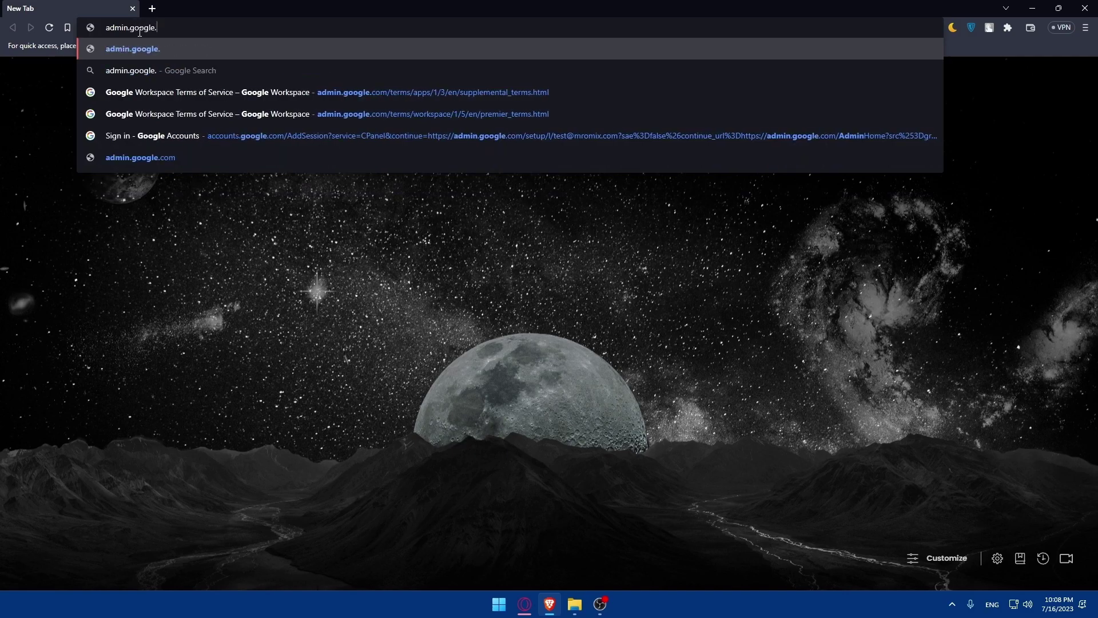
type("com")
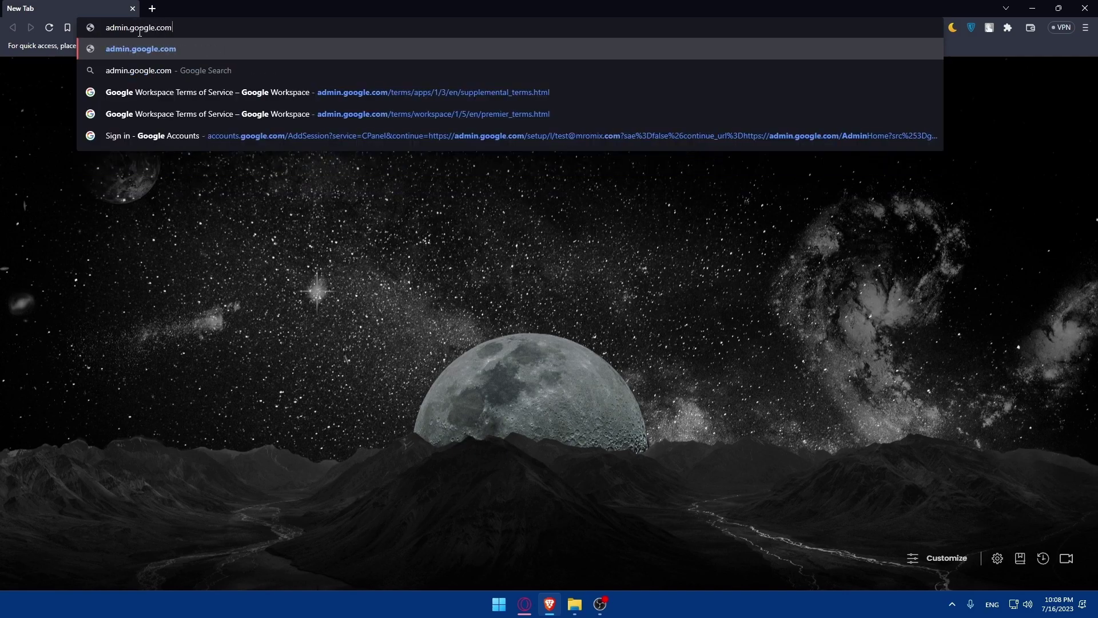
key("Return")
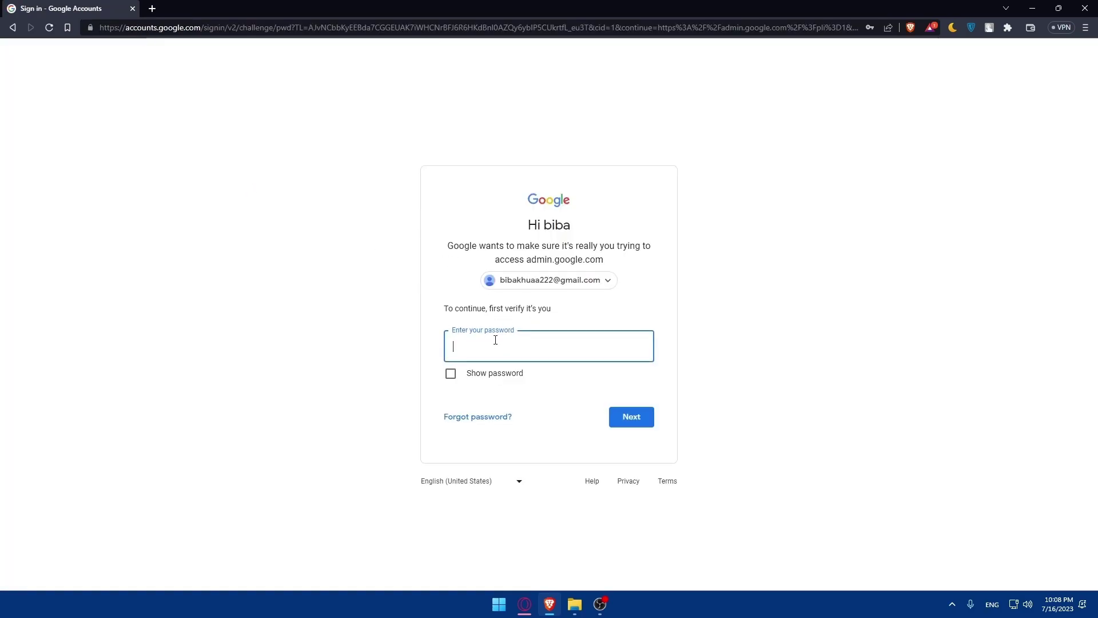
Step: Fill the password field with the saved password and submit it for verification
left_click(496, 340)
left_click(572, 391)
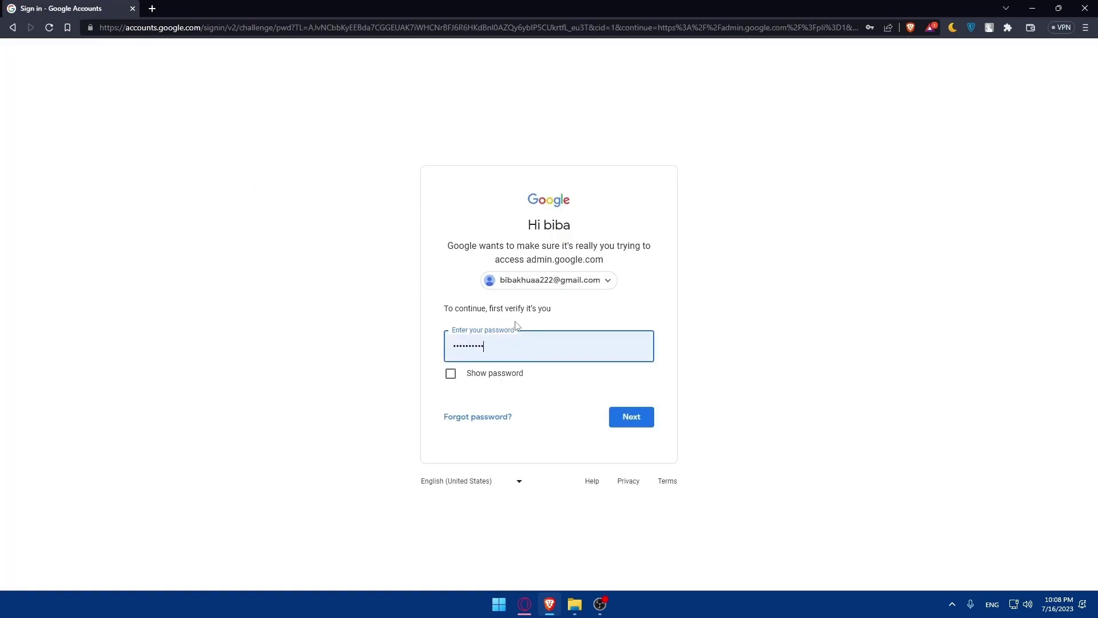
left_click(627, 417)
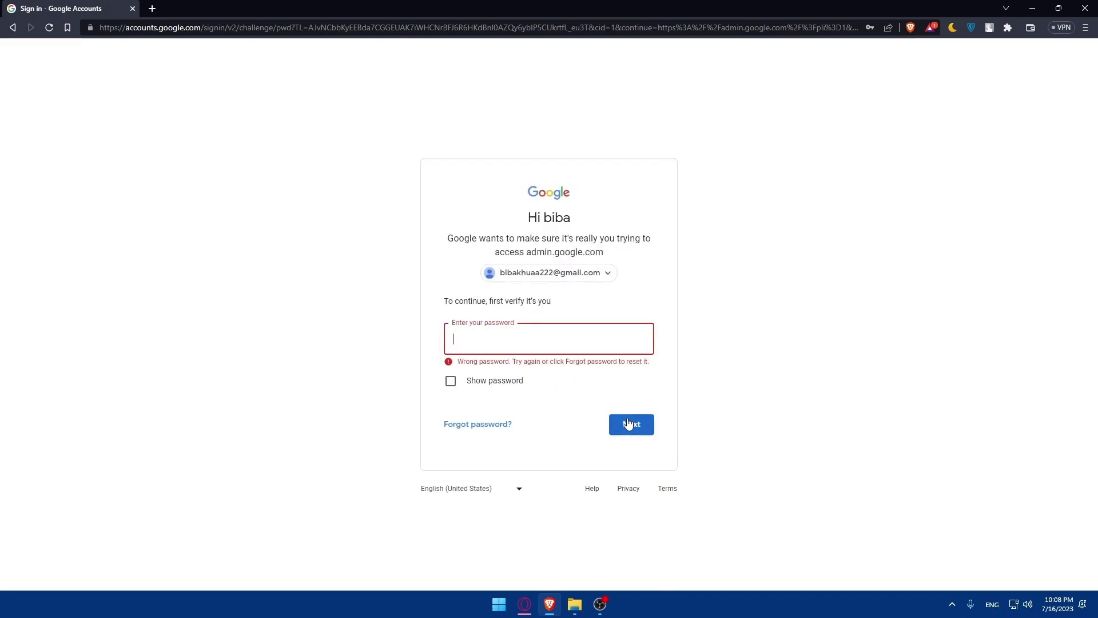
Step: After the Wrong password error, retype the account password and submit it
key("Down")
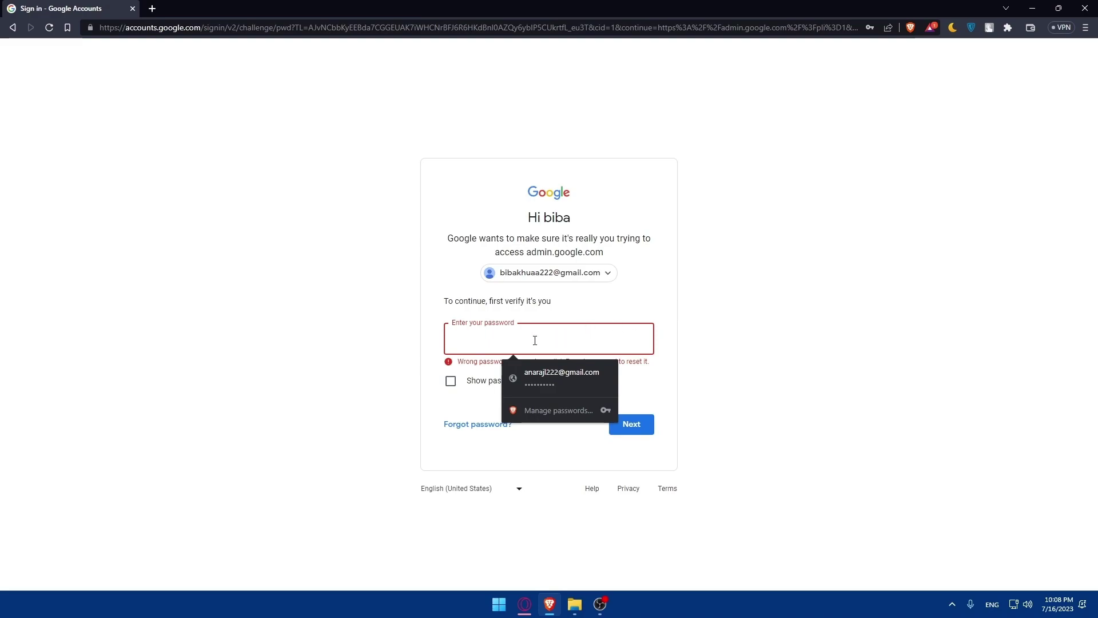
type("•")
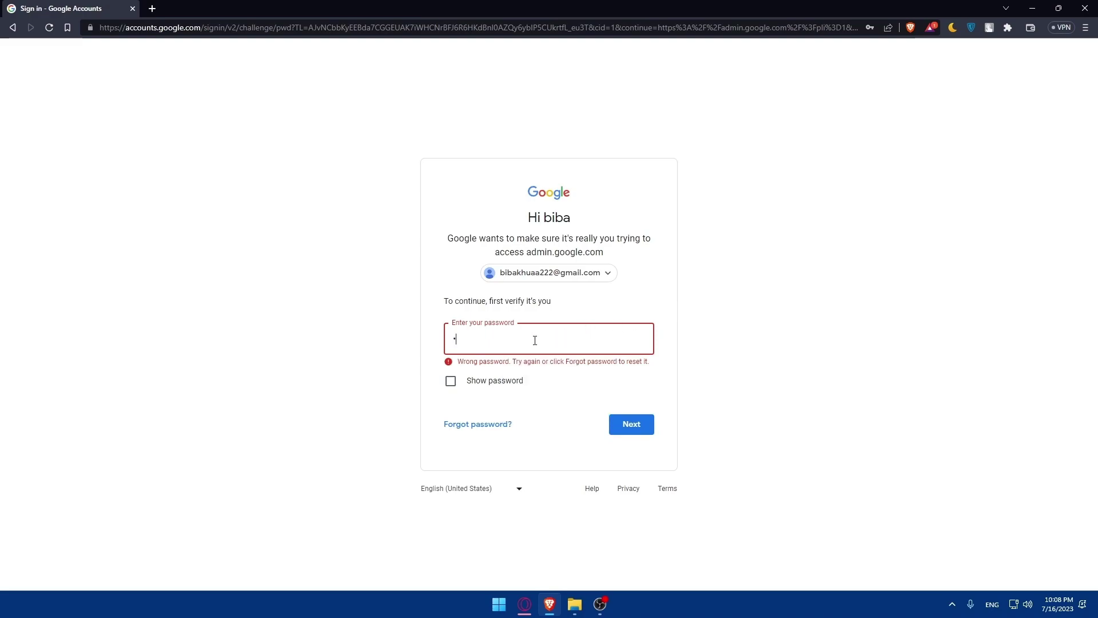
type("••••••••••••")
left_click(636, 424)
Step: Retype the account password in the refocused field and submit it once more
left_click(756, 302)
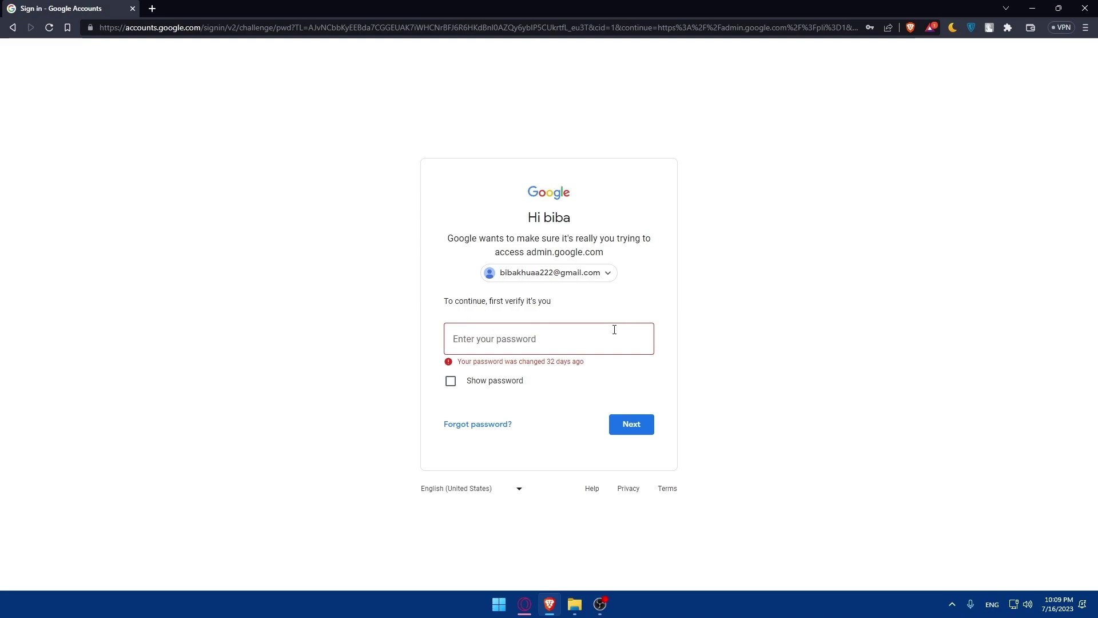
left_click(583, 332)
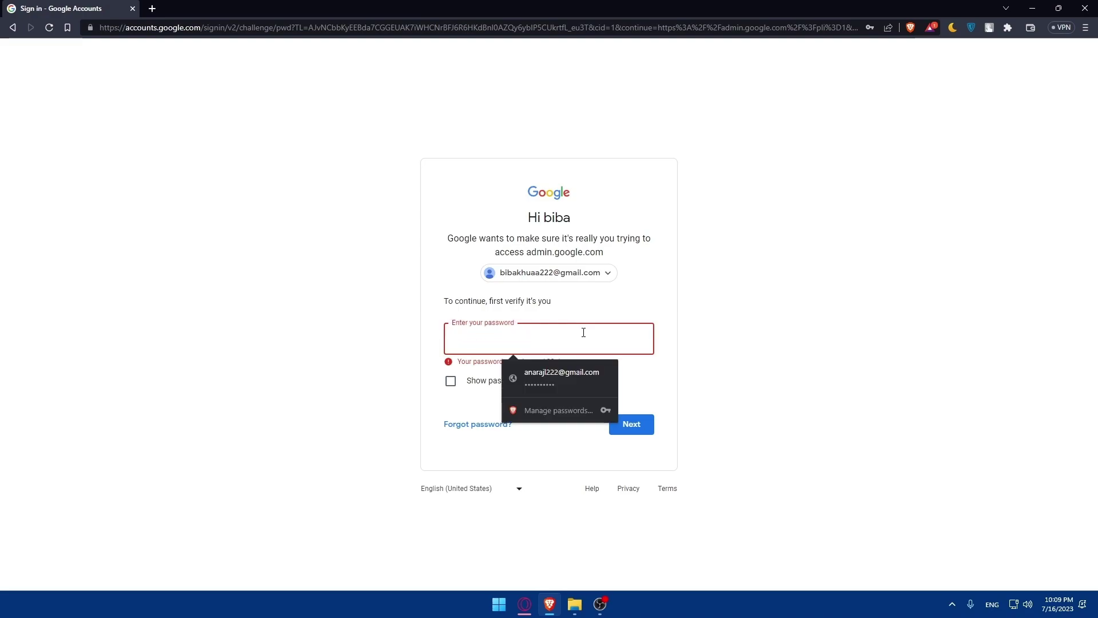
type("••••••••••••")
left_click(632, 424)
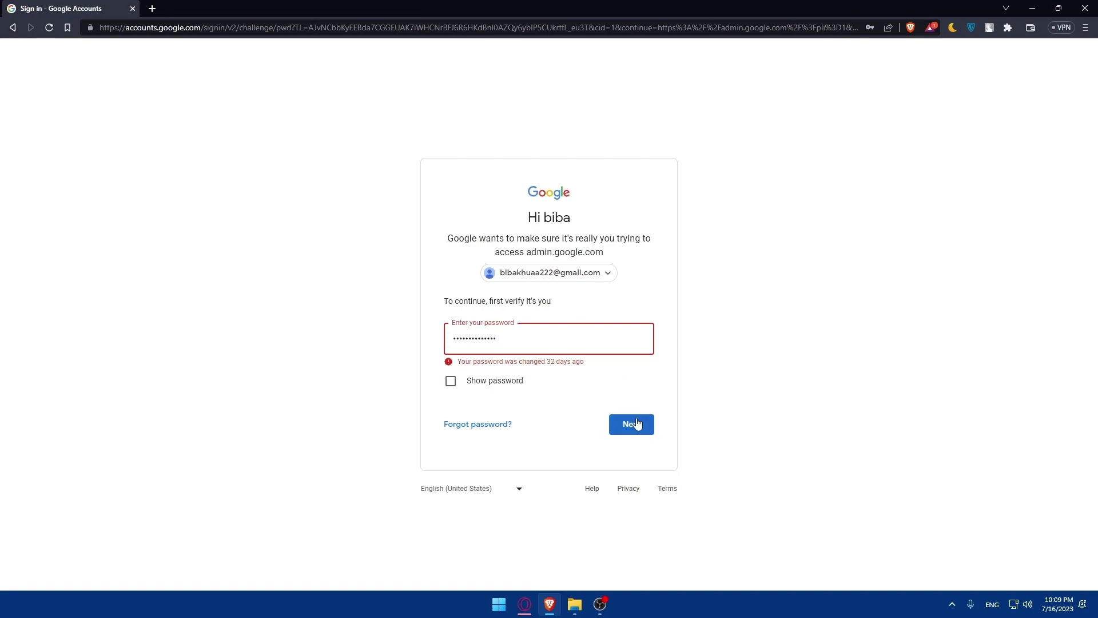
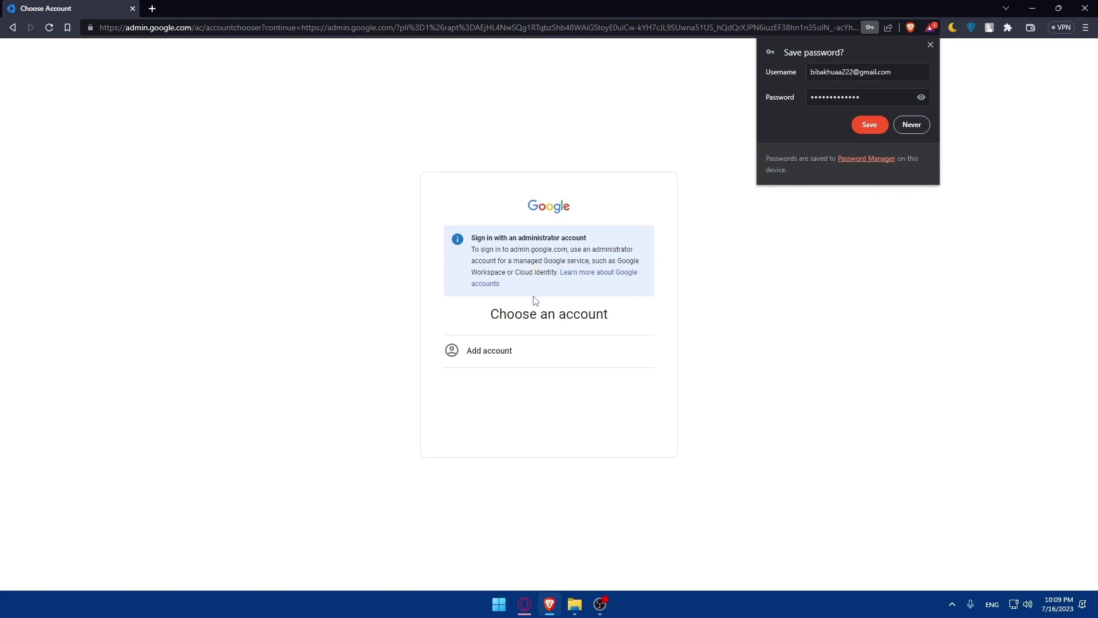
Step: Sign in with a different account by filling in and submitting the saved email address
left_click(505, 350)
left_click(487, 293)
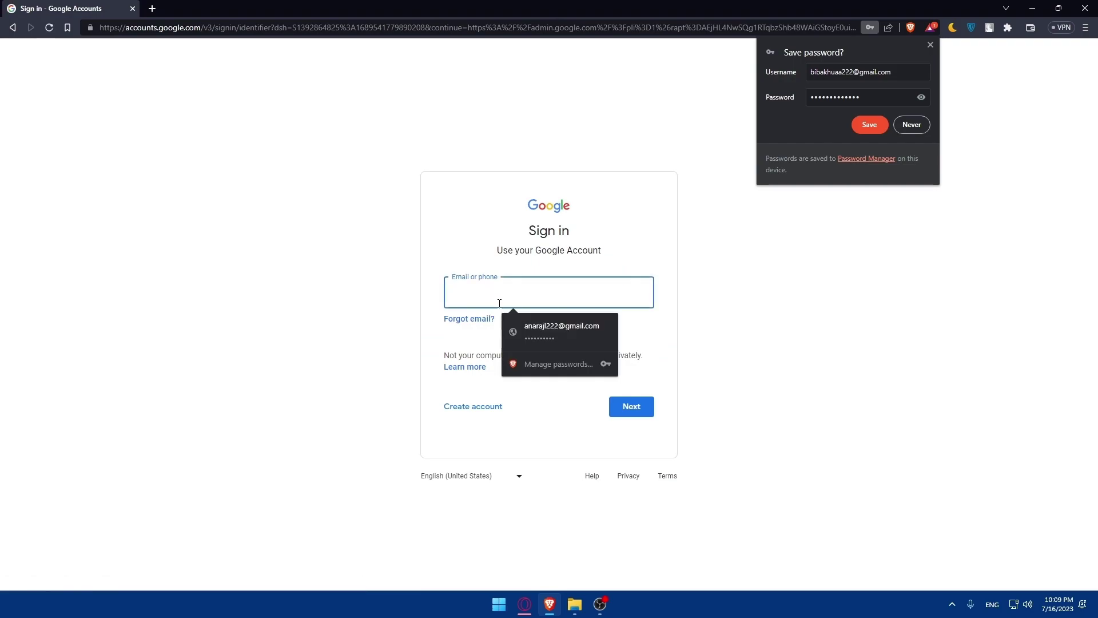
left_click(522, 328)
left_click(639, 406)
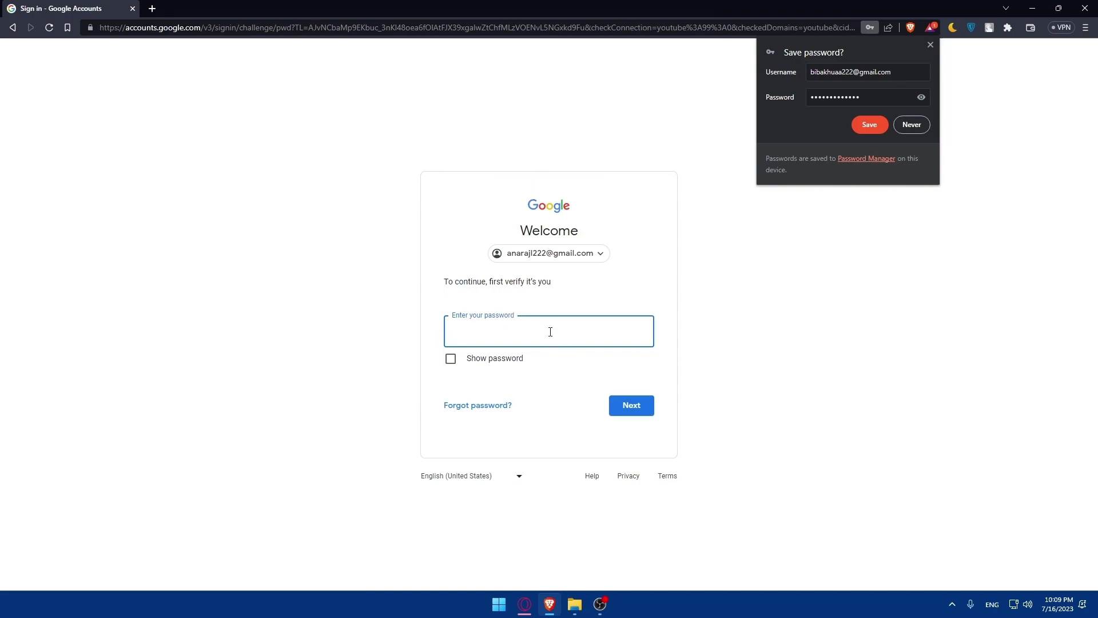
Step: Fill in the saved password, resubmit it to sign in, and skip the optional setup suggestions
left_click(549, 333)
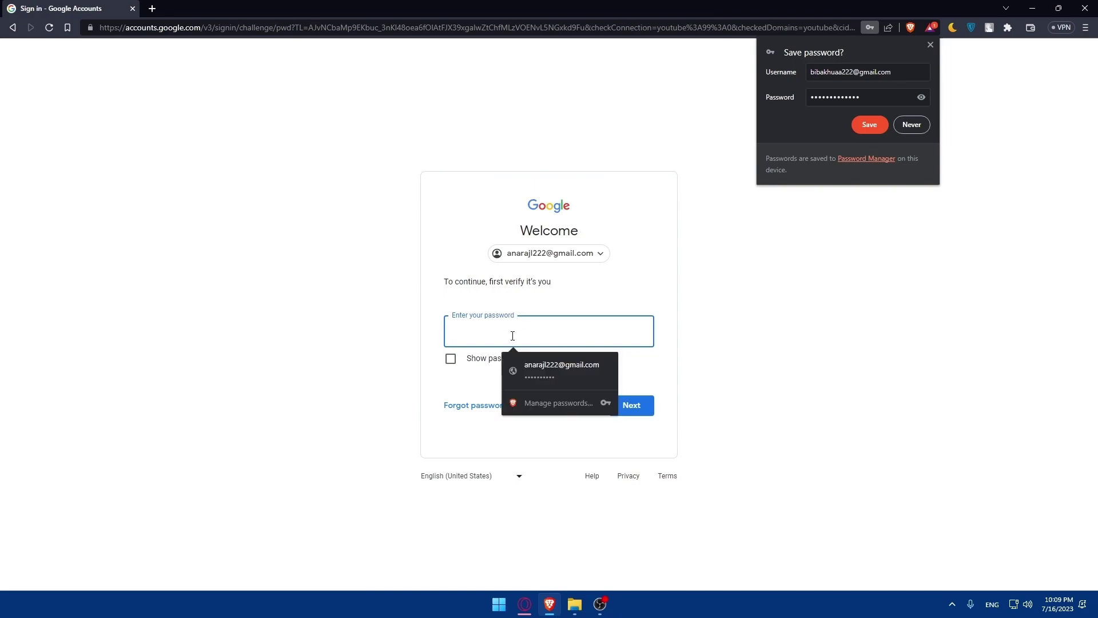
left_click(563, 371)
left_click(623, 404)
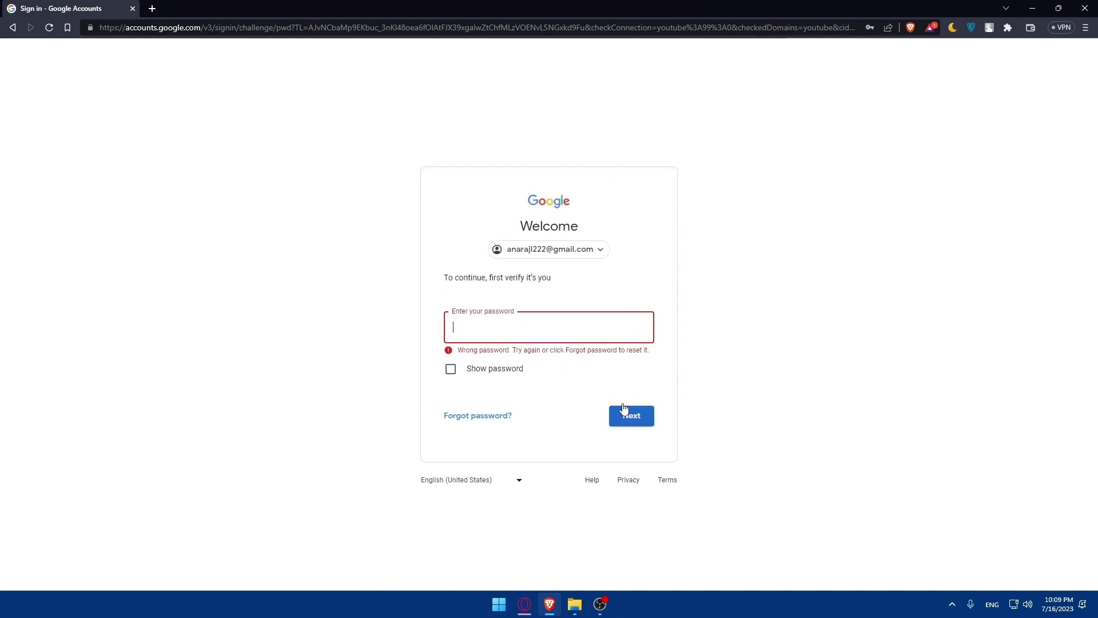
left_click(509, 331)
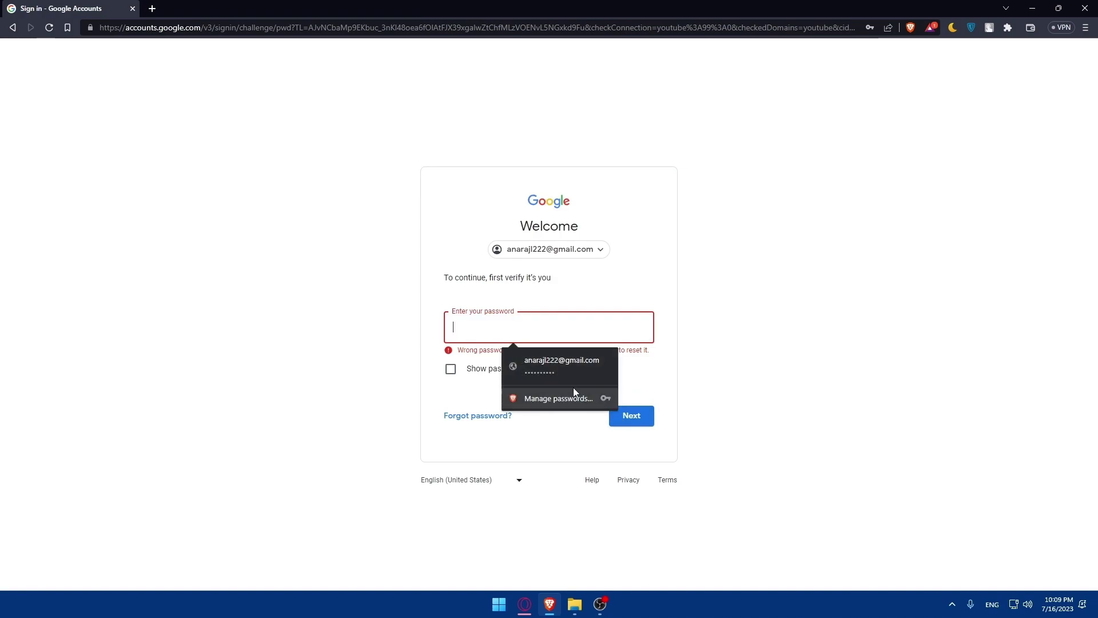
left_click(559, 370)
left_click(633, 417)
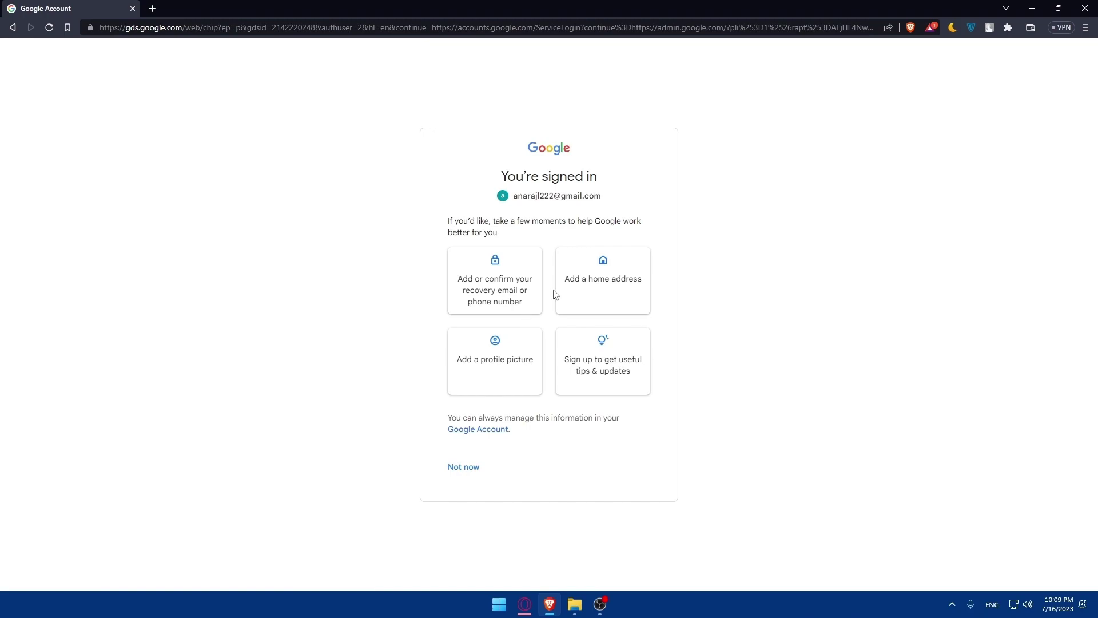
left_click(472, 468)
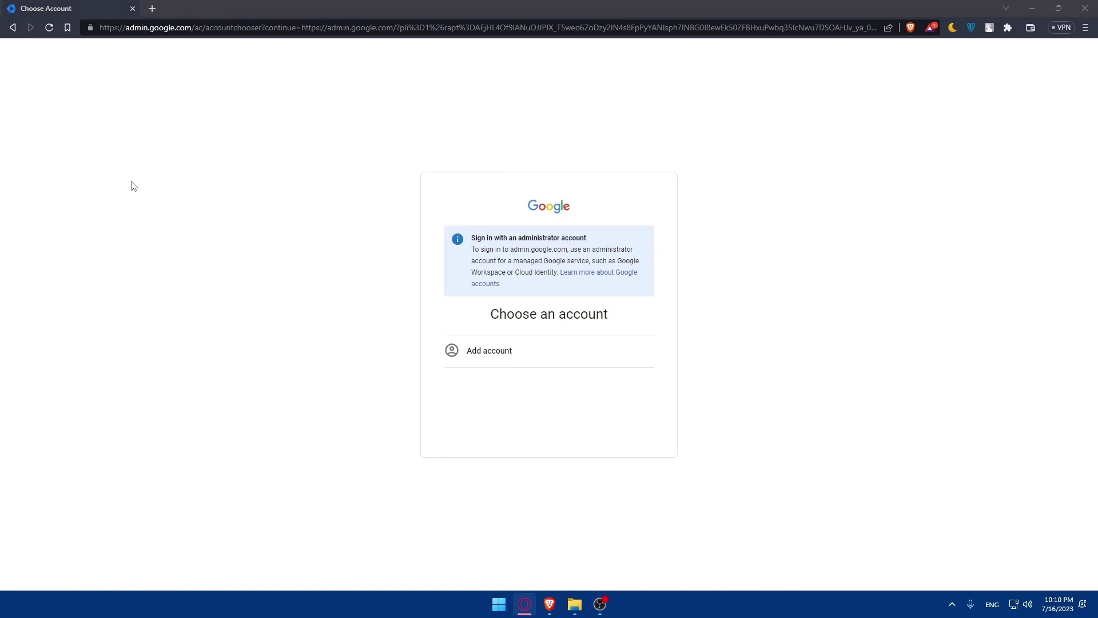
Step: Add another account with the new mromix.com admin email and pass the reCAPTCHA check
left_click(497, 354)
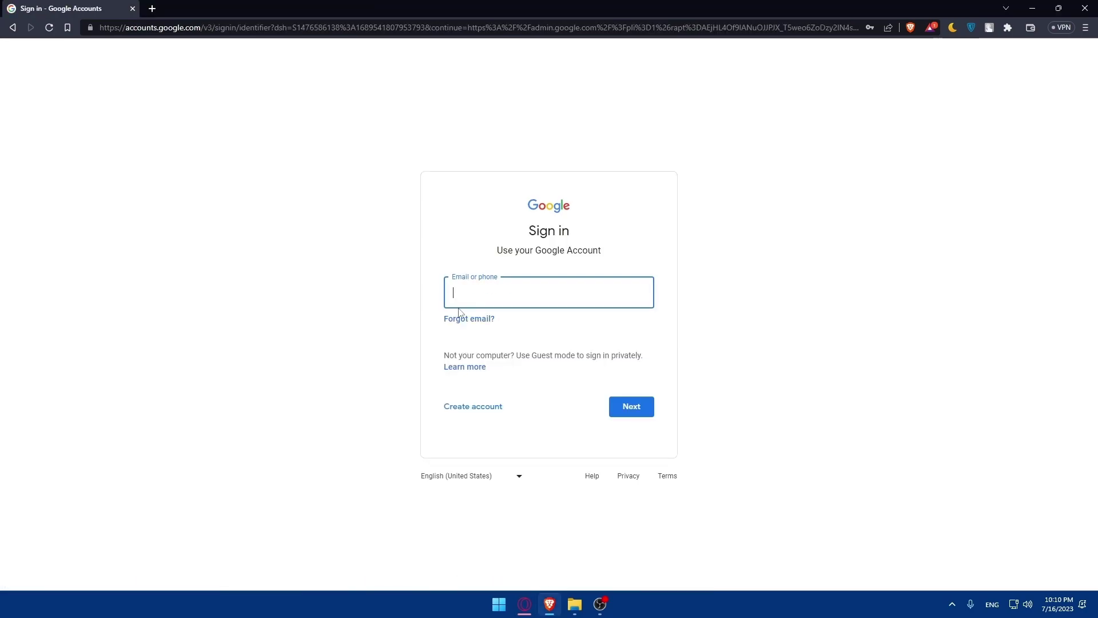
key("Return")
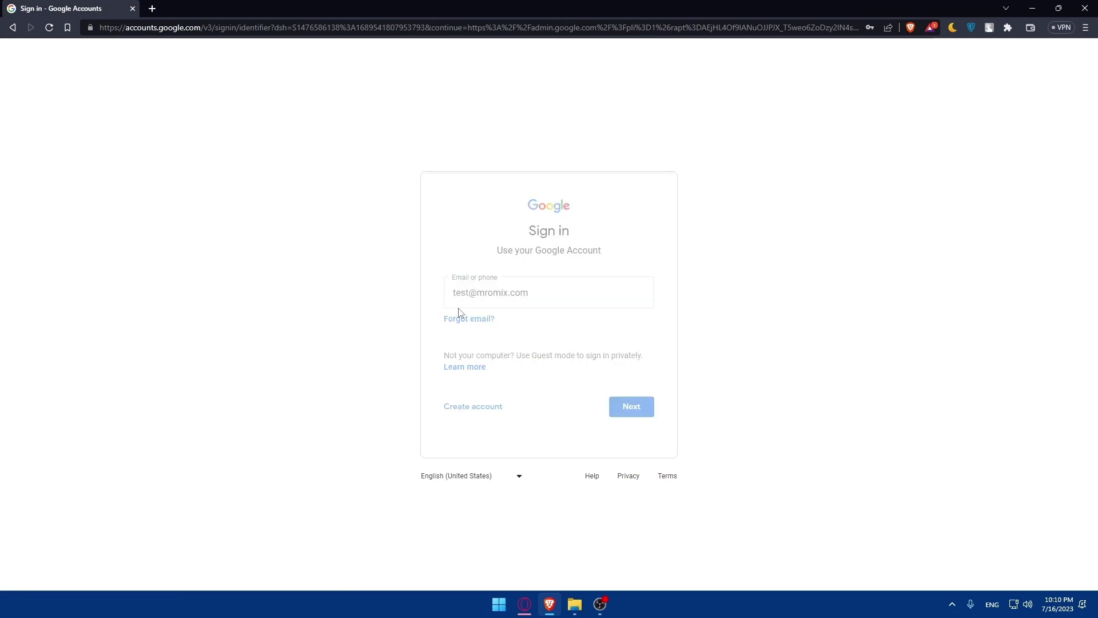
left_click(467, 356)
left_click(629, 400)
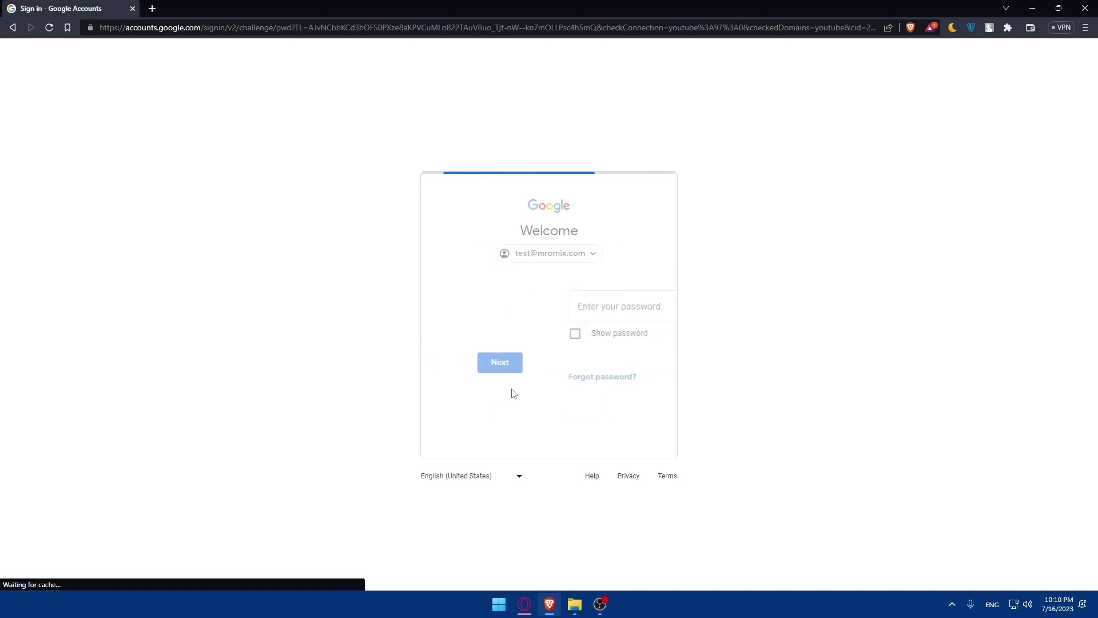
Step: Enter the account password, then request and verify the phone verification code
type("••••••••")
left_click(613, 375)
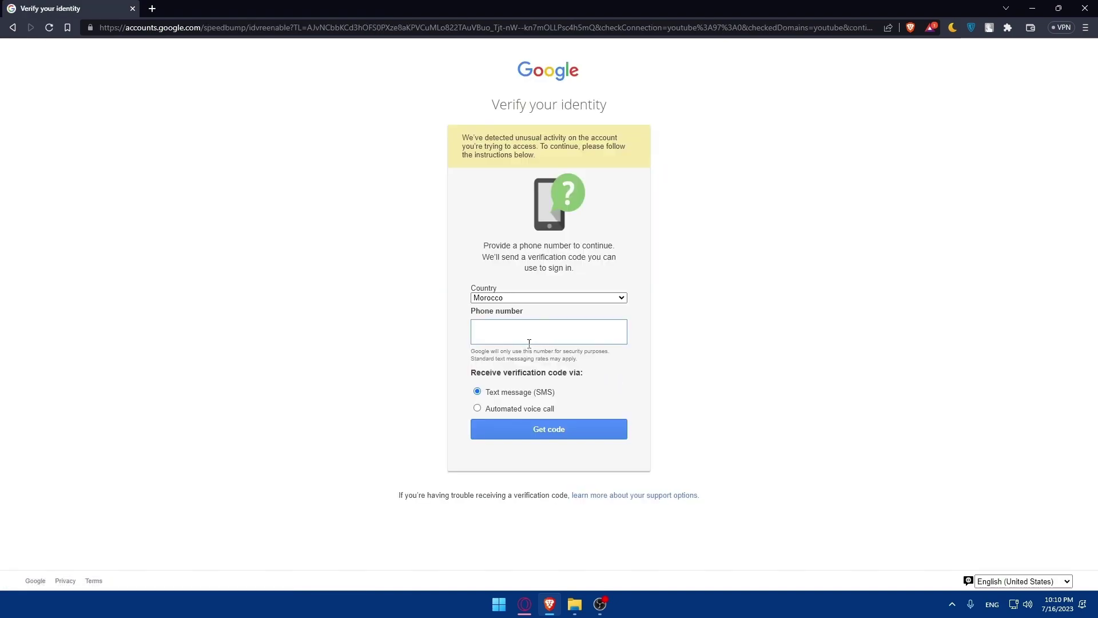
left_click(683, 301)
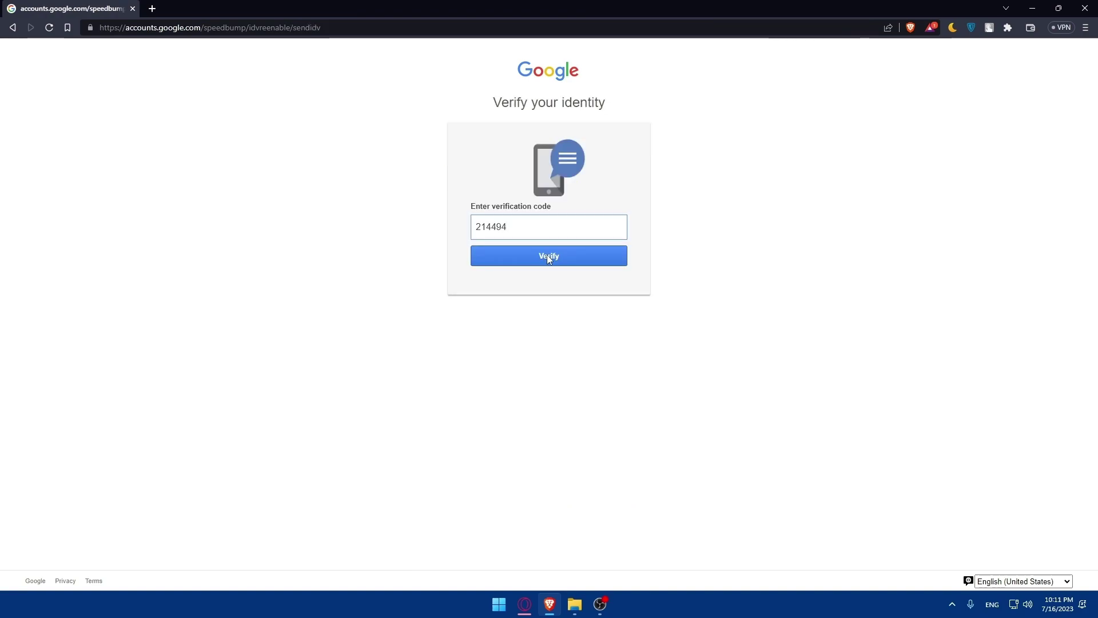
left_click(555, 256)
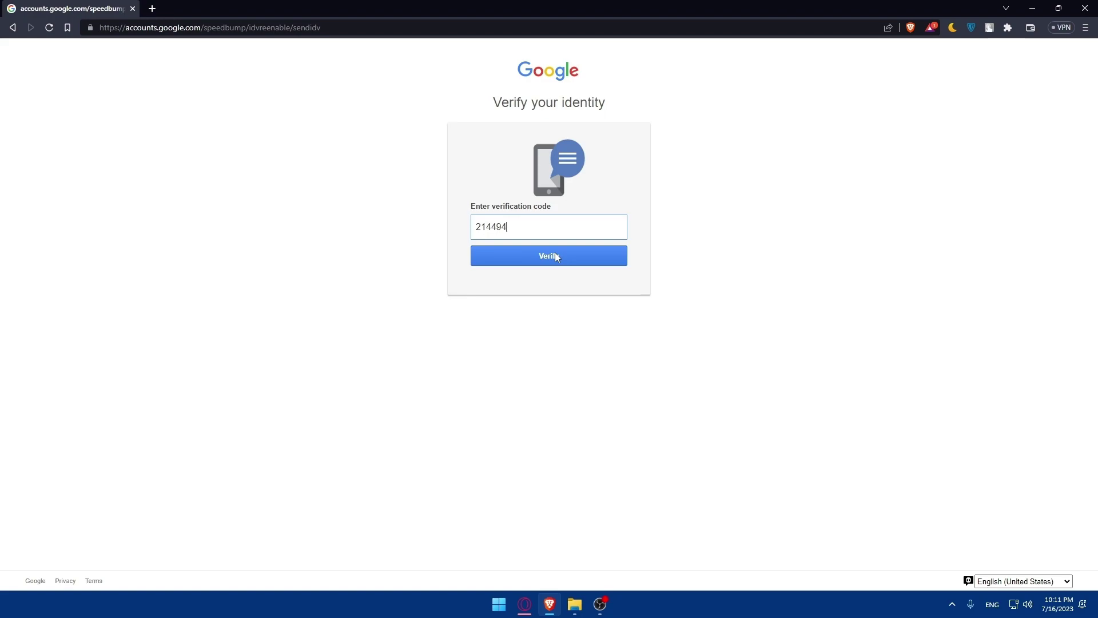
left_click(555, 257)
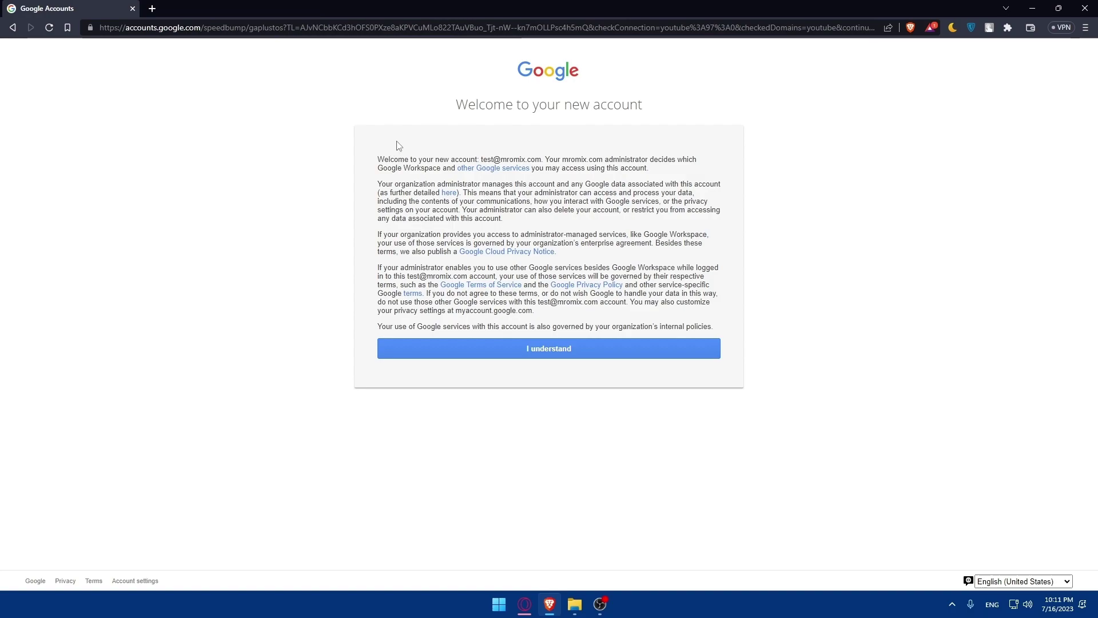
Step: Accept the new account terms and review the user/month payment plan options
left_click(548, 349)
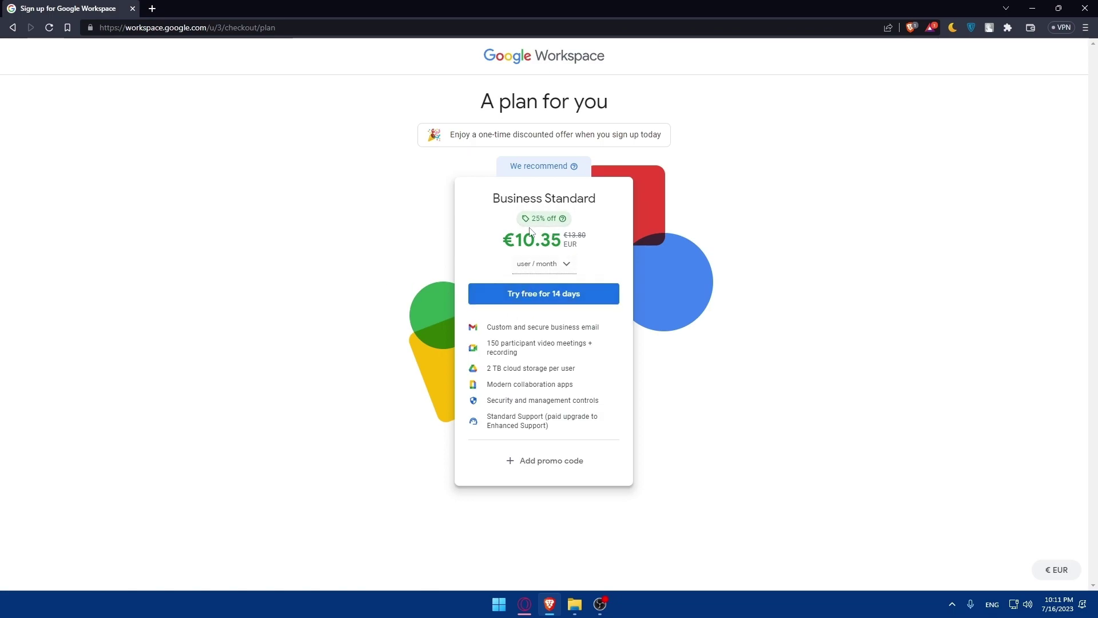
left_click(566, 270)
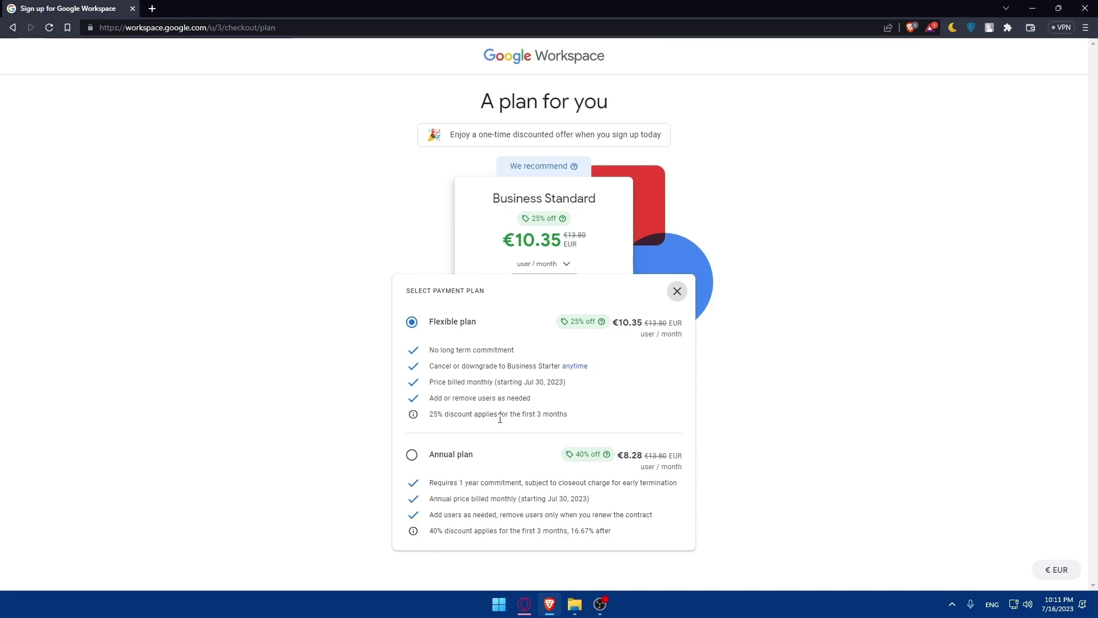
left_click(672, 293)
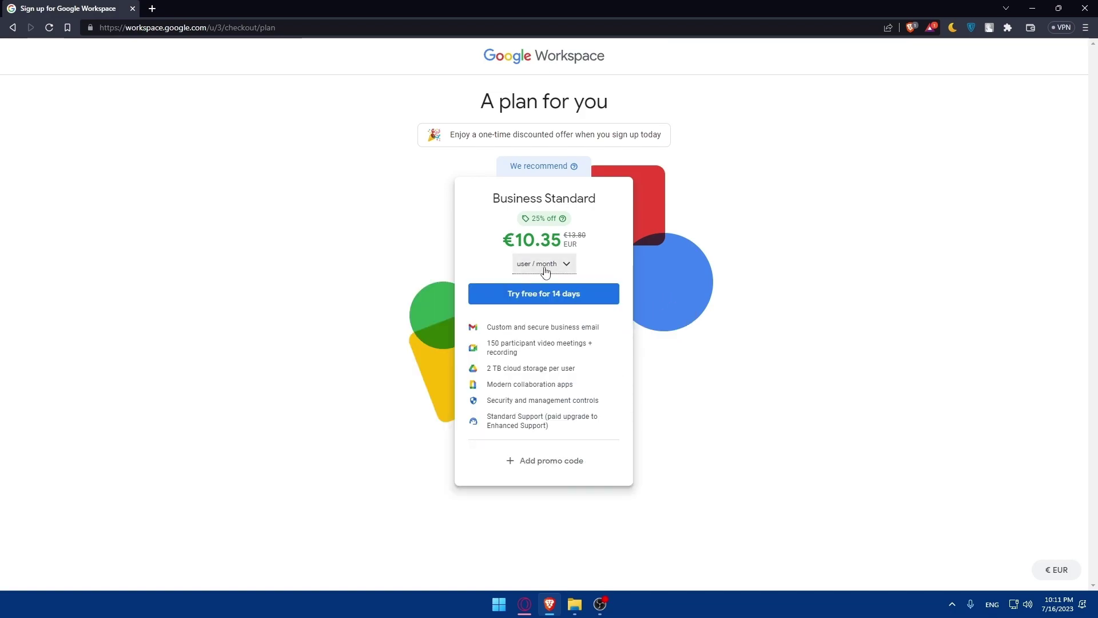
Step: Open the promo code entry, then start the 14-day Business Standard free trial
left_click(544, 460)
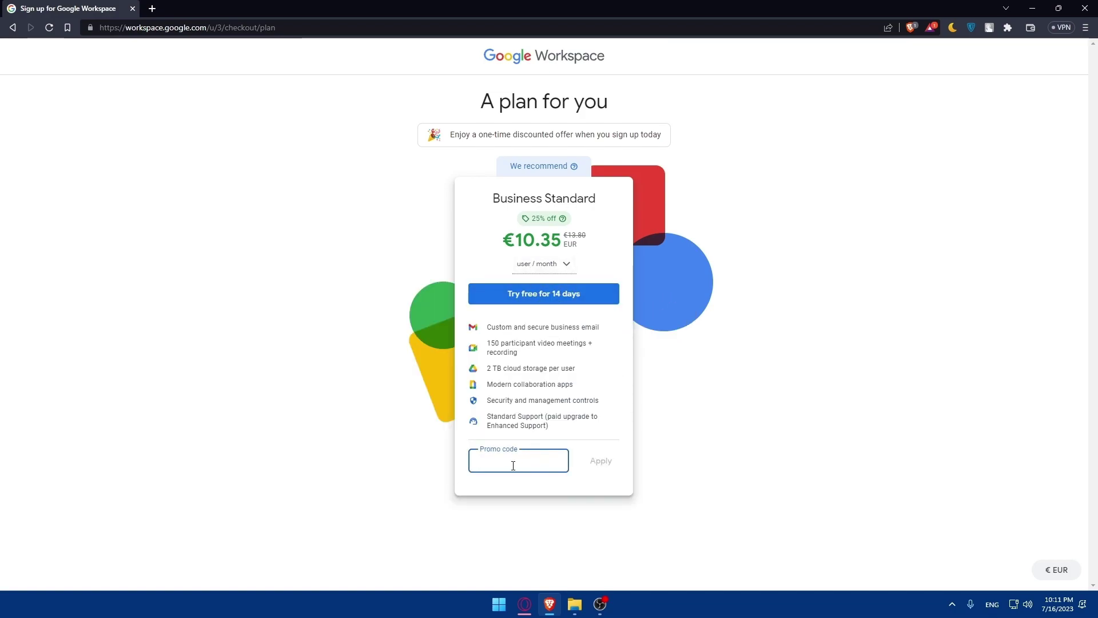
left_click(532, 298)
left_click(479, 312)
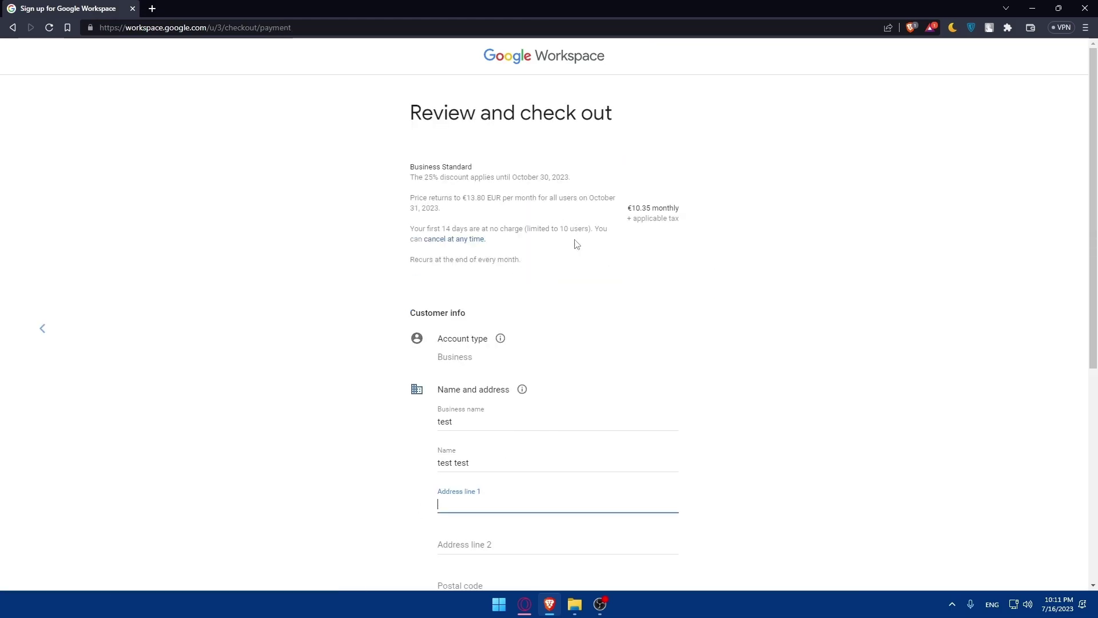
Step: Fill Address line 1 with the saved business address
scroll(583, 360, "down", 5)
scroll(587, 363, "up", 3)
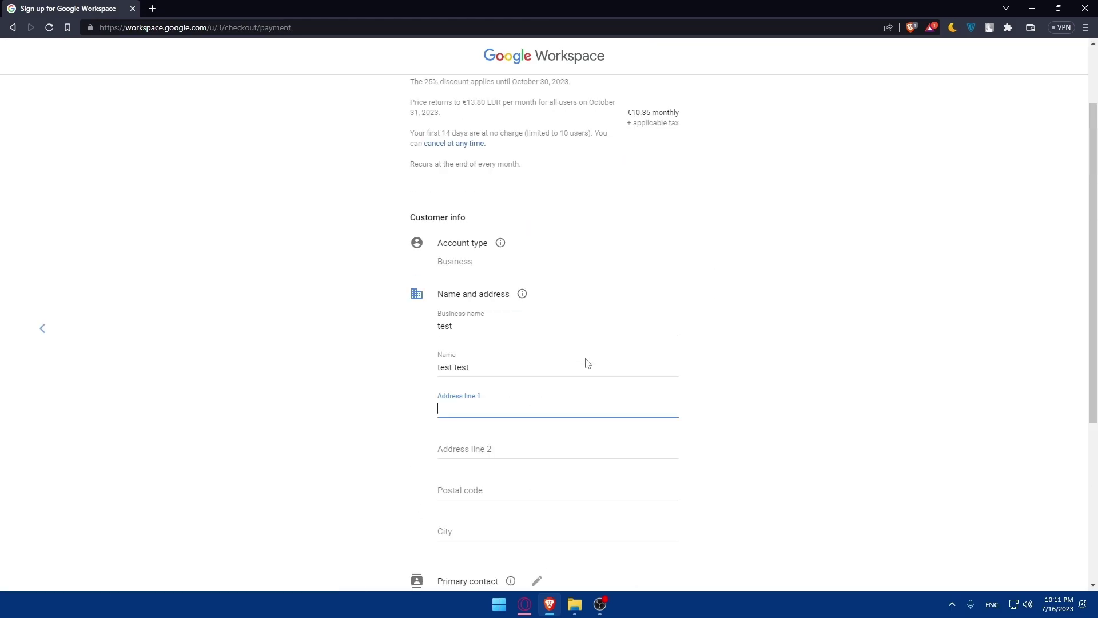
scroll(584, 362, "up", 2)
scroll(481, 414, "down", 2)
left_click(460, 404)
left_click(515, 437)
Step: Enter the card details and agree to the terms to complete checkout
scroll(366, 423, "down", 3)
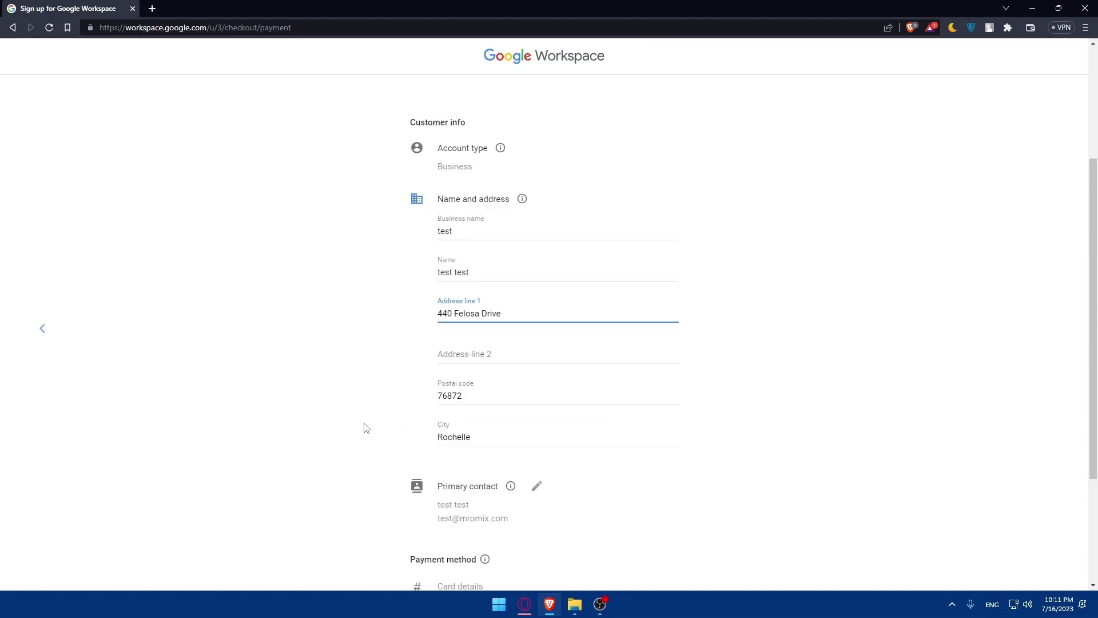
scroll(482, 388, "down", 2)
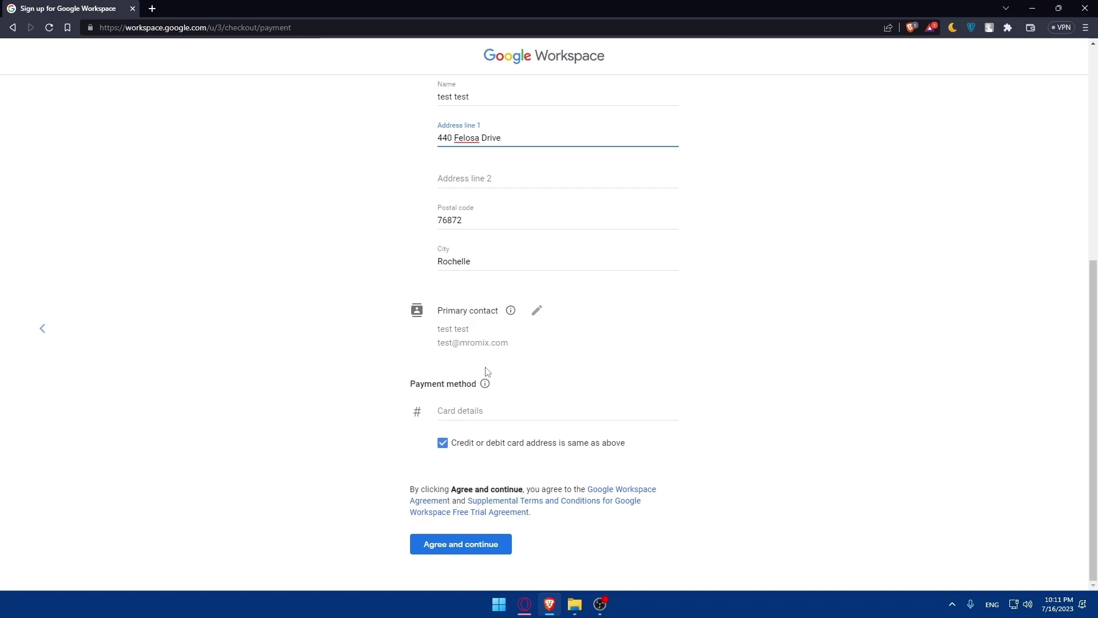
left_click(477, 413)
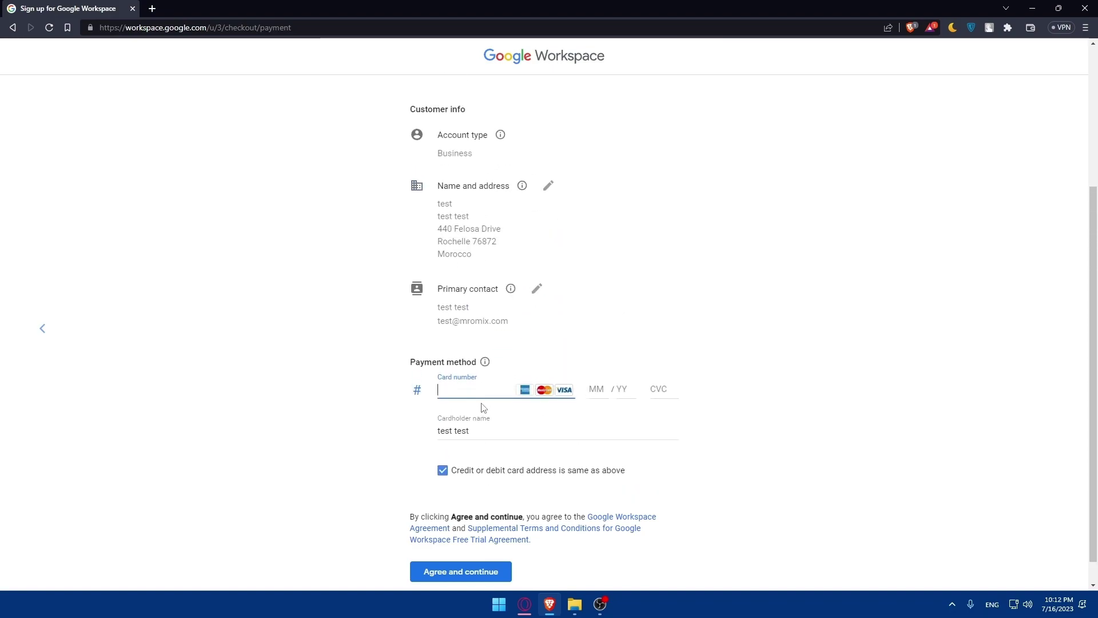
scroll(332, 407, "down", 1)
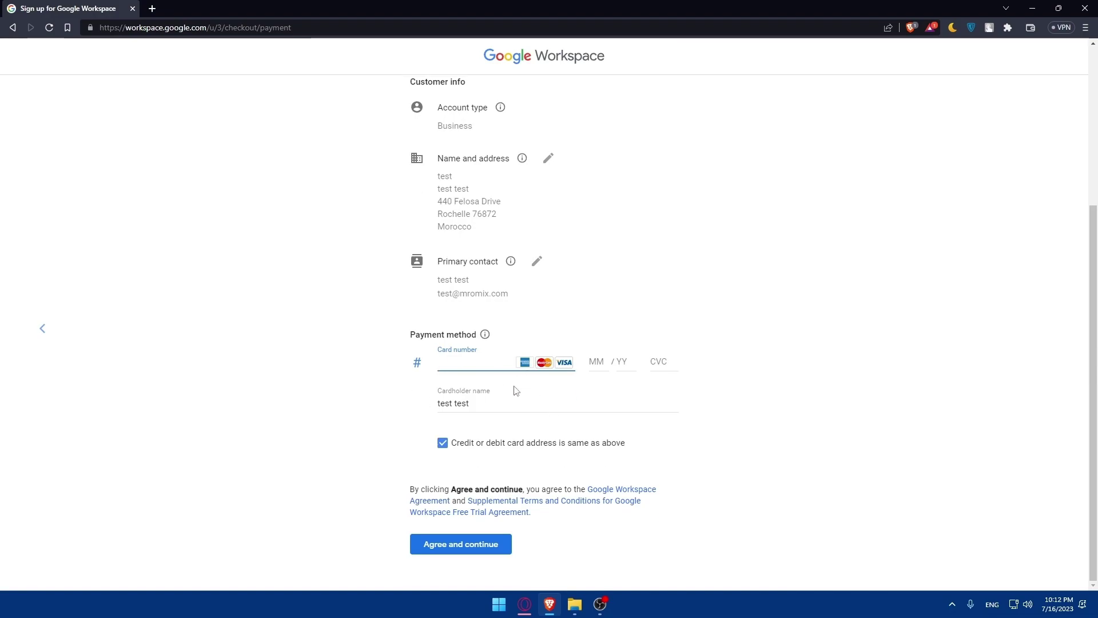
left_click(269, 393)
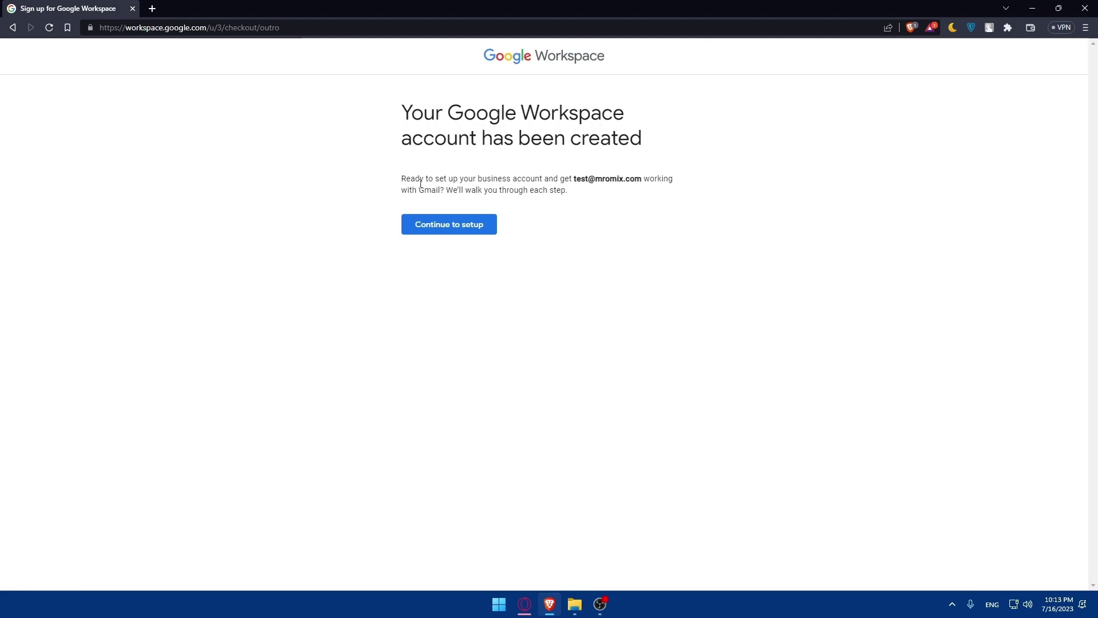
Step: Continue to setup from the account-created page and go past the Admin Console welcome dialog
left_click_drag(576, 179, 641, 179)
left_click(667, 218)
left_click(444, 231)
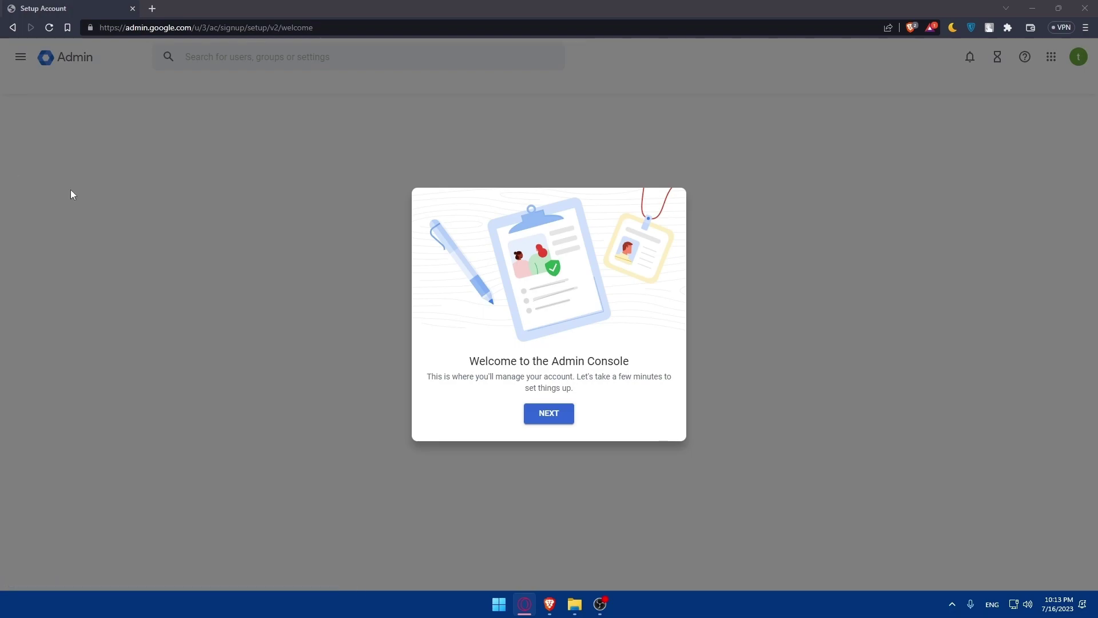
left_click(552, 421)
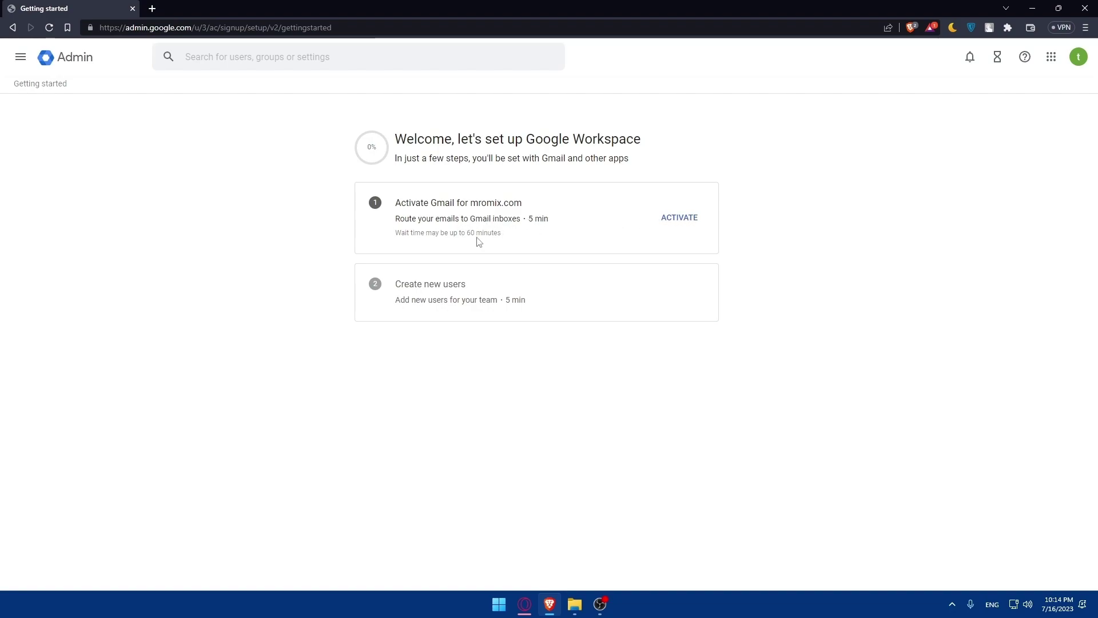
Step: Choose ACTIVATE next to Activate Gmail for mromix.com on the Getting started page
left_click(689, 225)
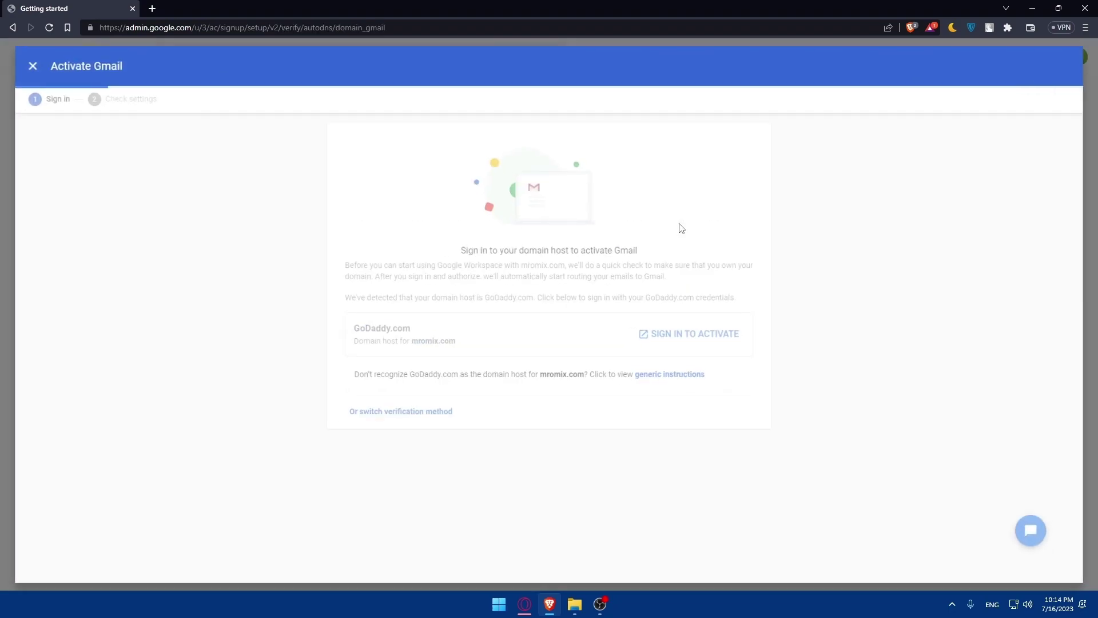
Step: Sign in to GoDaddy with the Google account, decline saving the password, and connect to verify mromix.com
left_click(671, 338)
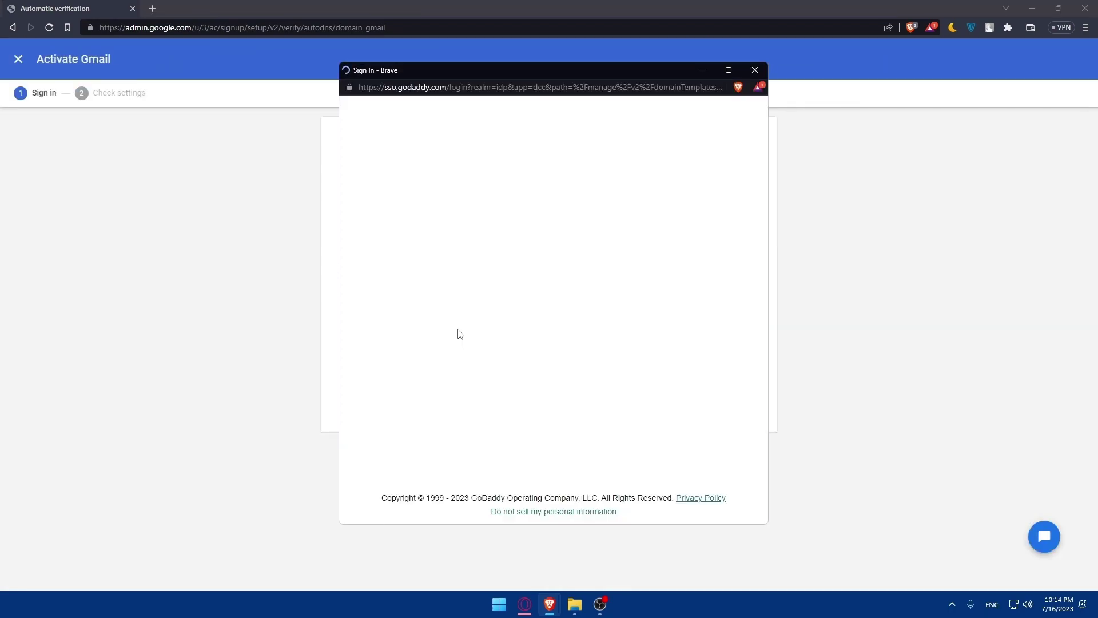
left_click(548, 302)
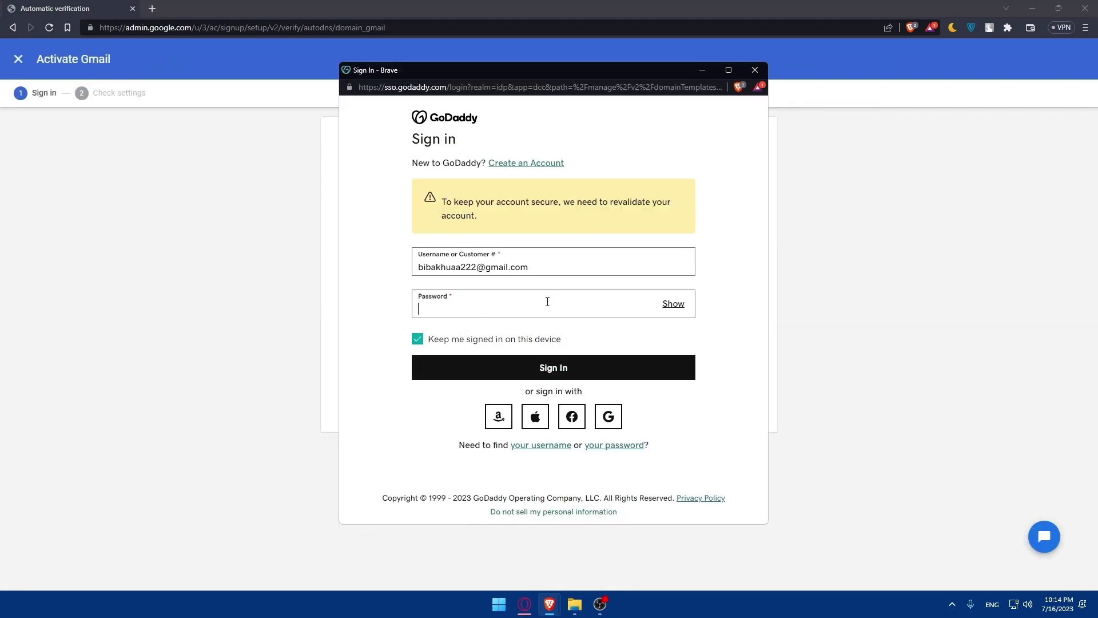
type("••••")
left_click(599, 375)
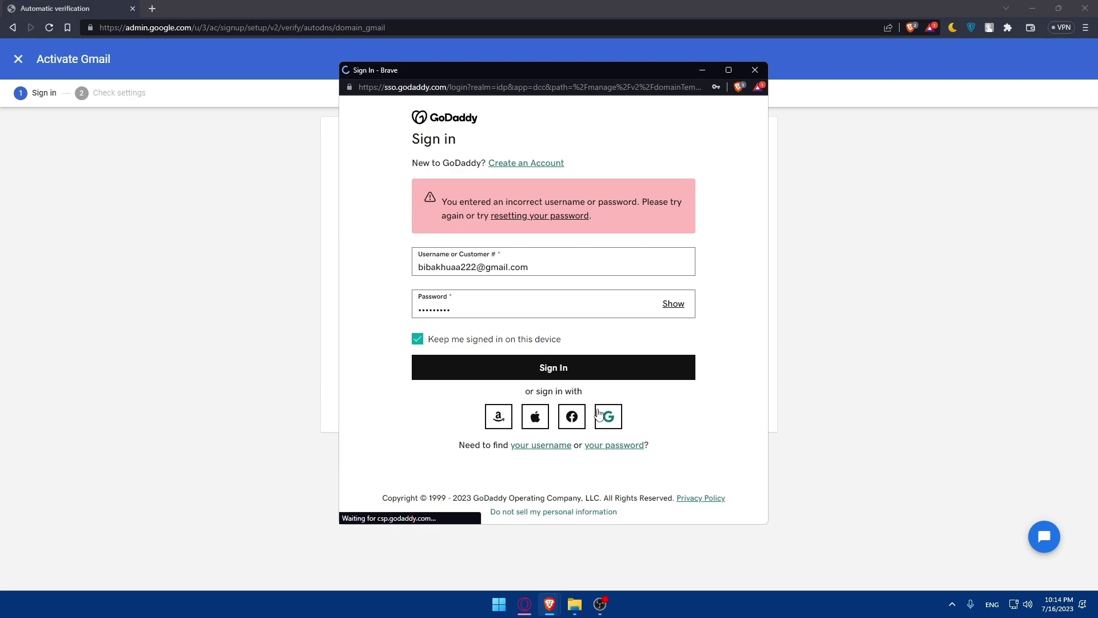
left_click(598, 416)
left_click(503, 275)
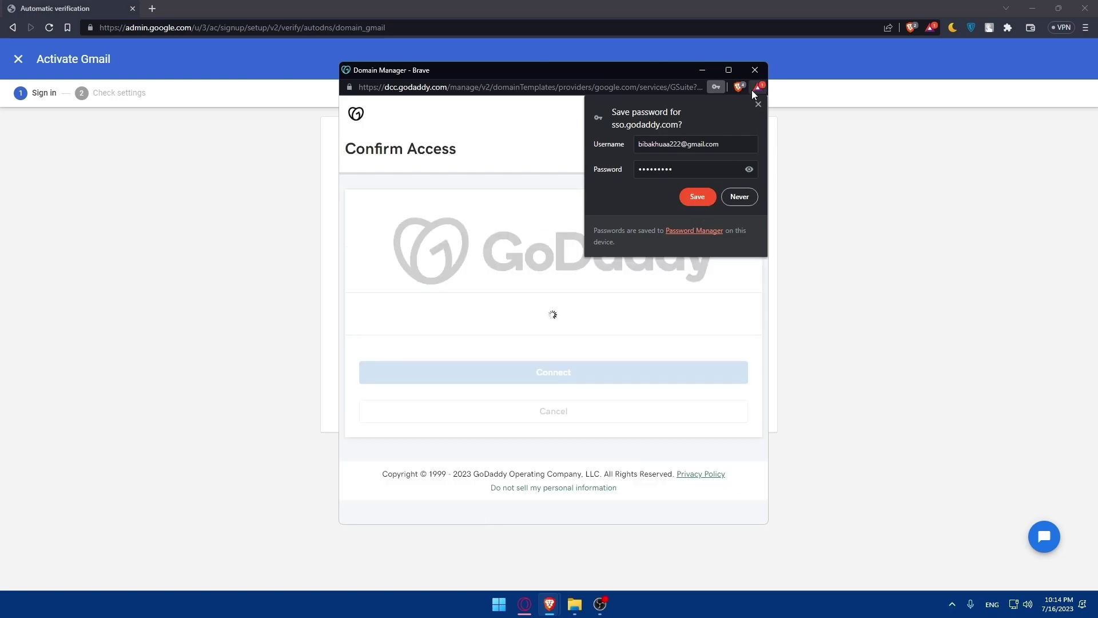
left_click(758, 103)
left_click(543, 373)
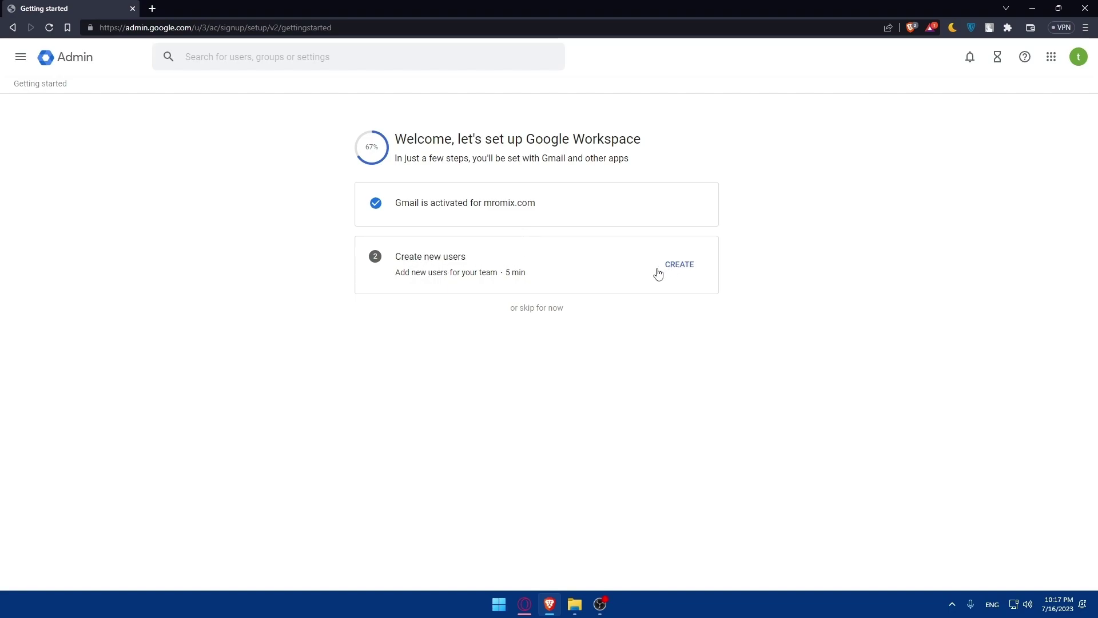
Step: Skip creating users for now and review the Discover page and its setup progress tooltip
left_click(537, 308)
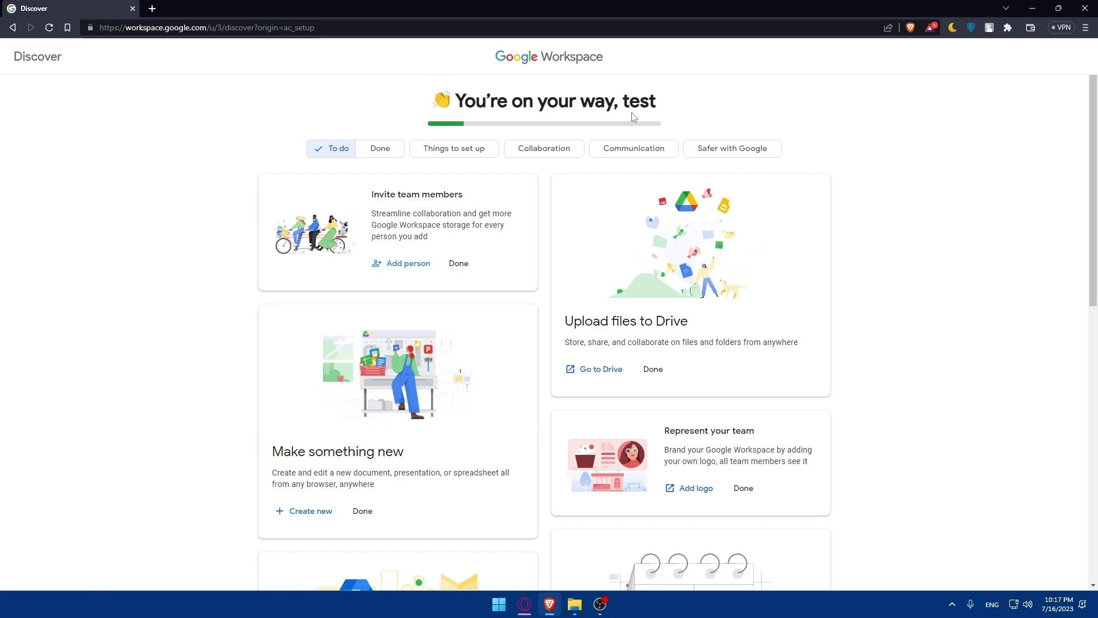
key("alt+Tab")
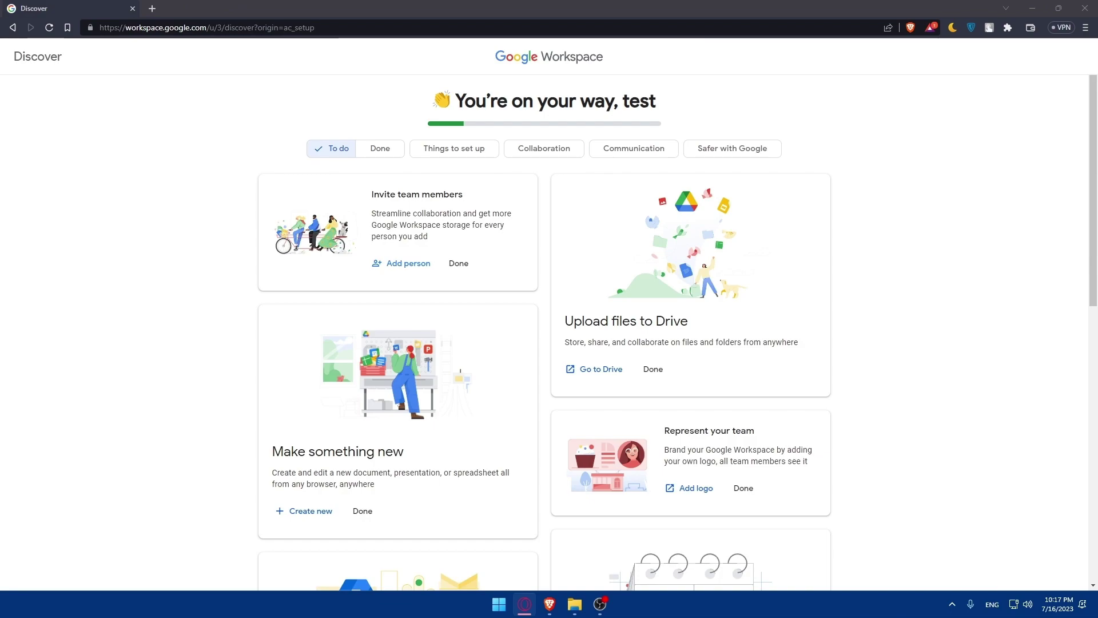
left_click(159, 213)
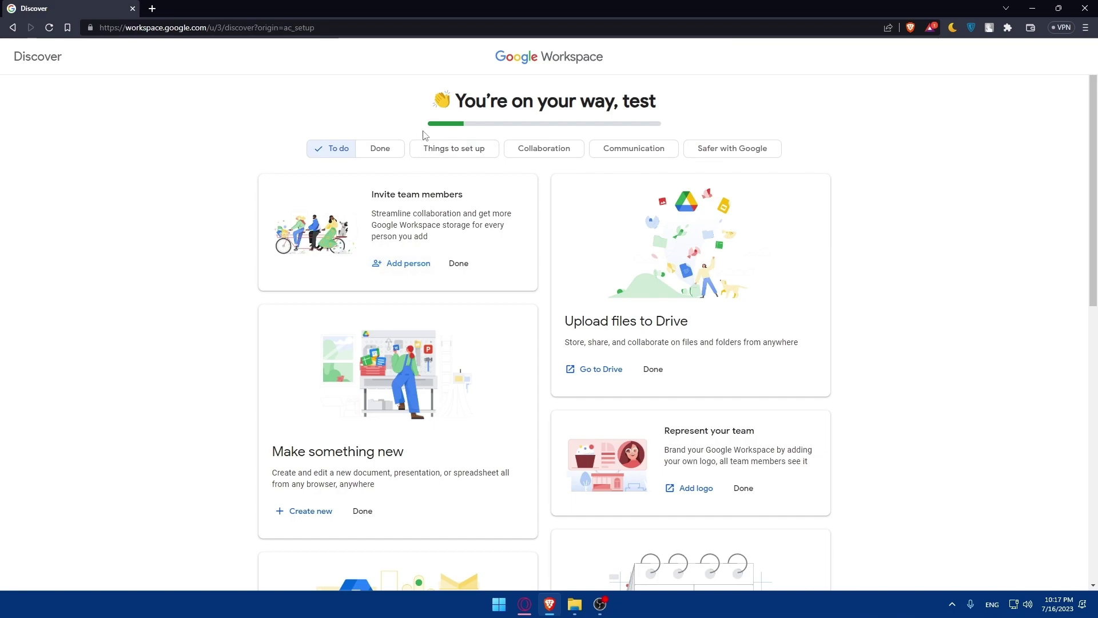
mouse_move(447, 129)
scroll(441, 245, "down", 10)
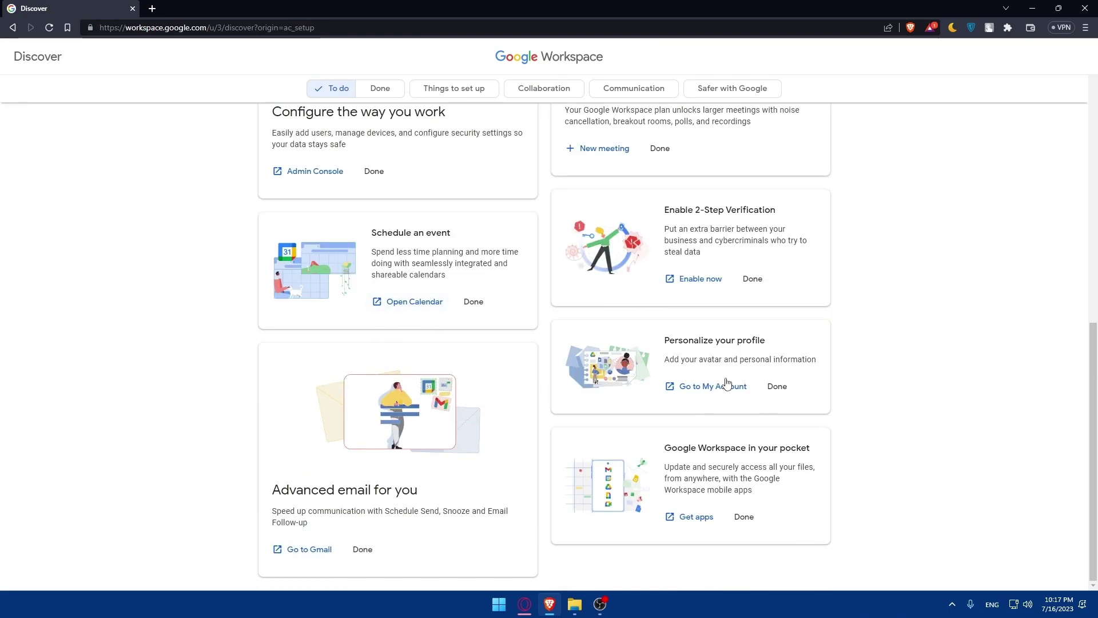
scroll(423, 287, "up", 5)
scroll(424, 287, "up", 5)
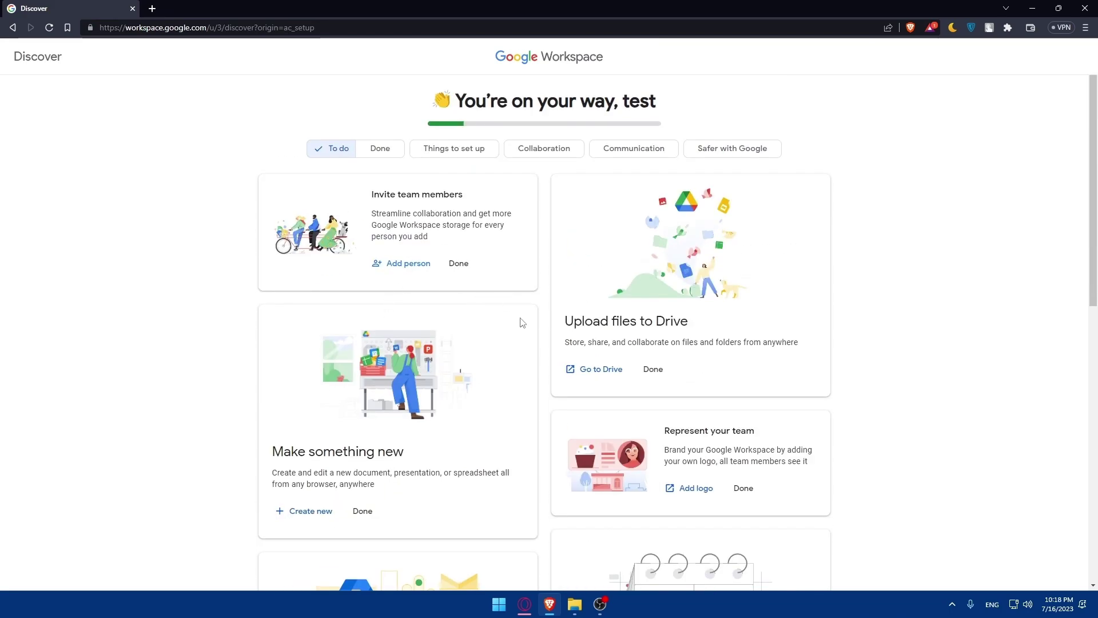
Step: Mark Invite team members, Upload files, Make something new, Represent your team, Start a meeting and Configure the way you work done
left_click(459, 268)
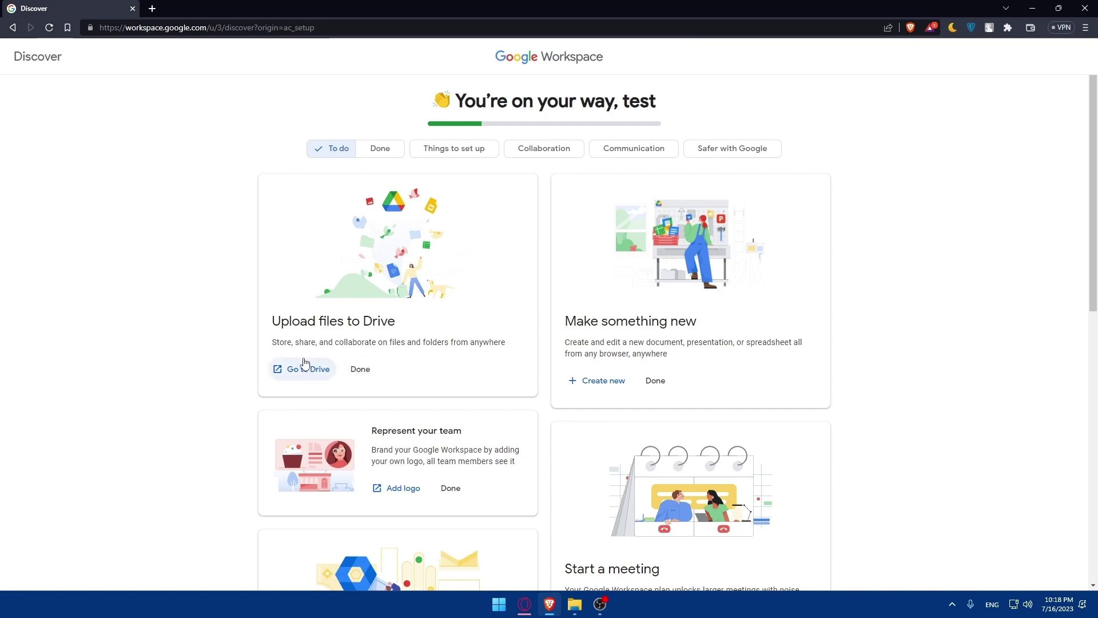
left_click(361, 370)
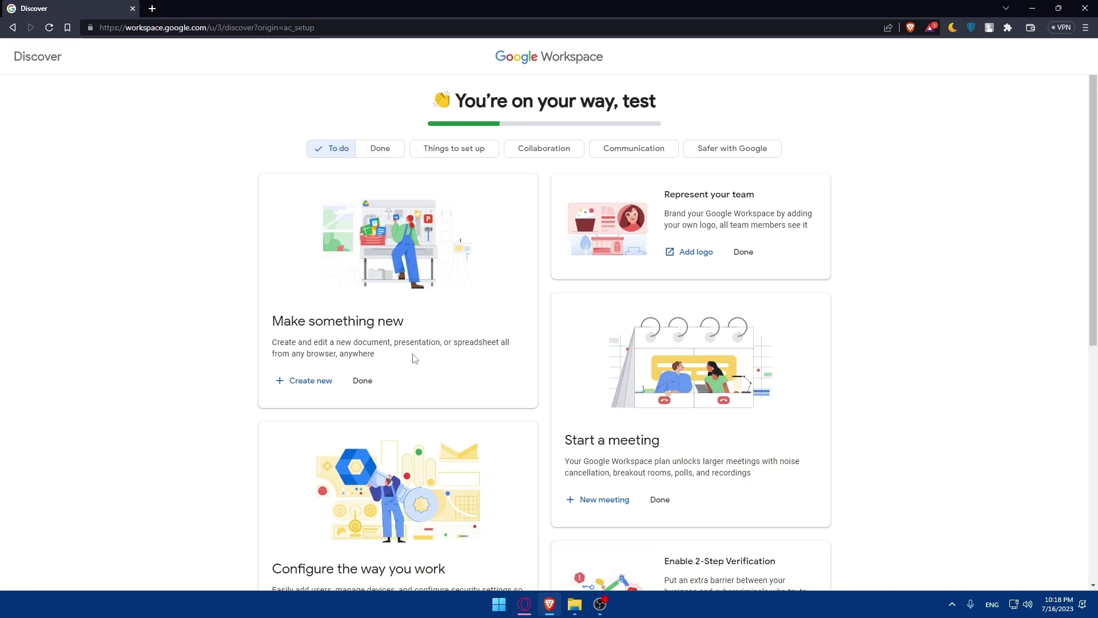
left_click(362, 380)
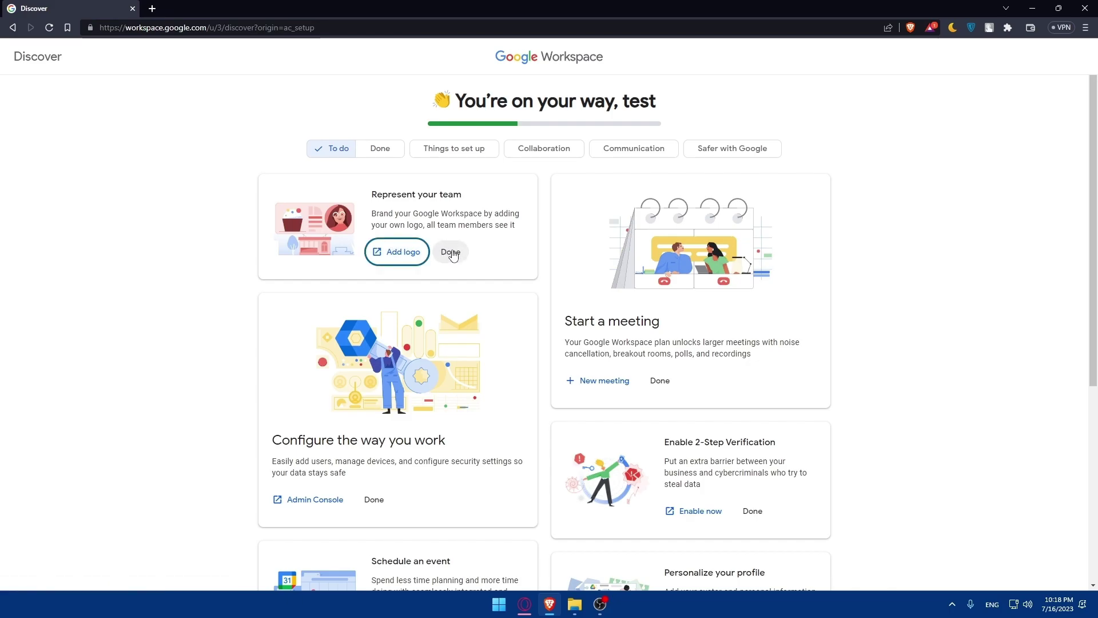
left_click(451, 252)
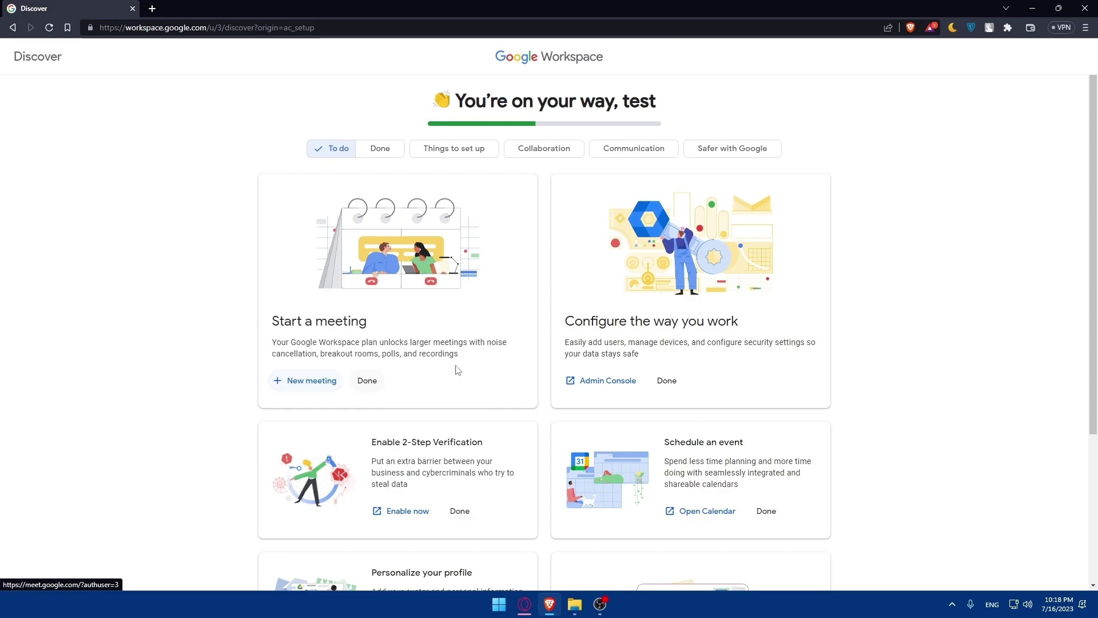
left_click(365, 385)
left_click(374, 380)
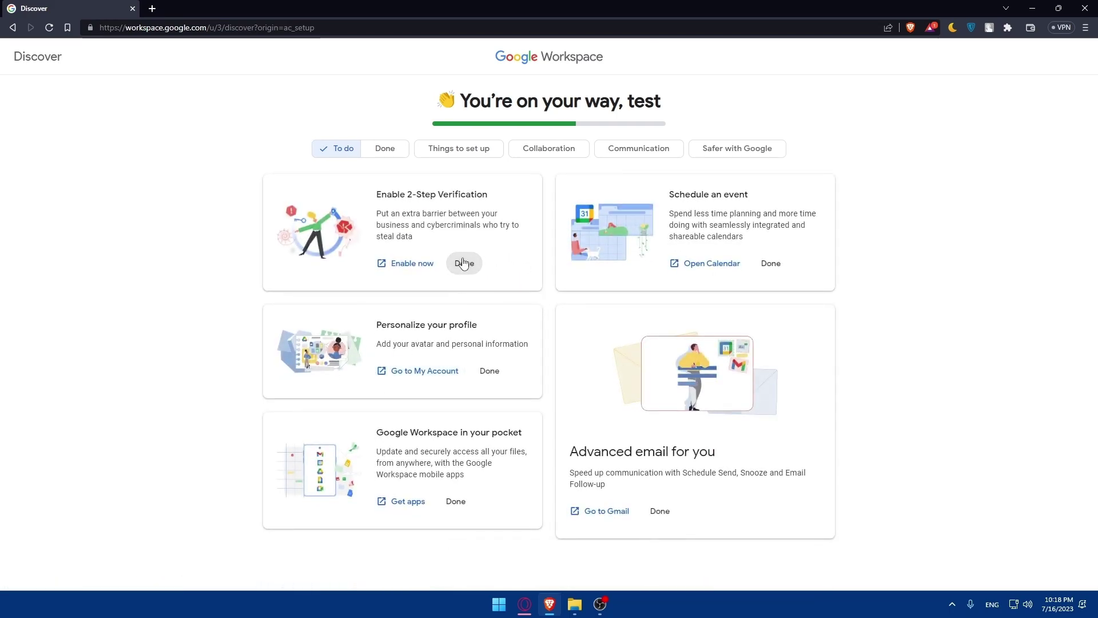
Step: Mark 2-Step Verification, Schedule an event, Personalize your profile, Advanced email and Workspace in your pocket done
left_click(461, 262)
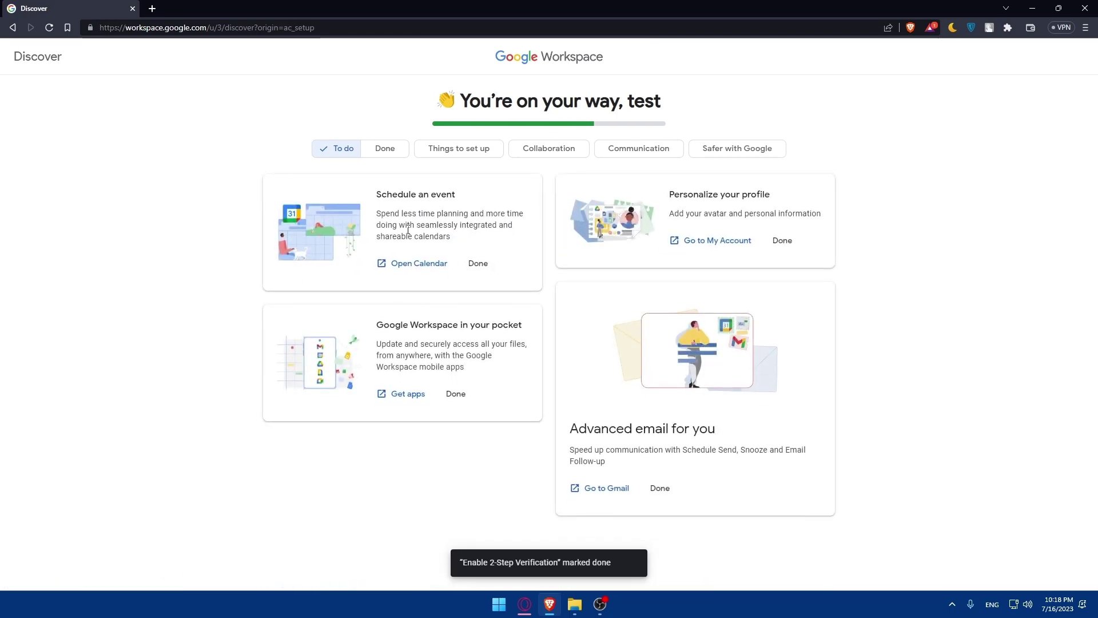
left_click(475, 264)
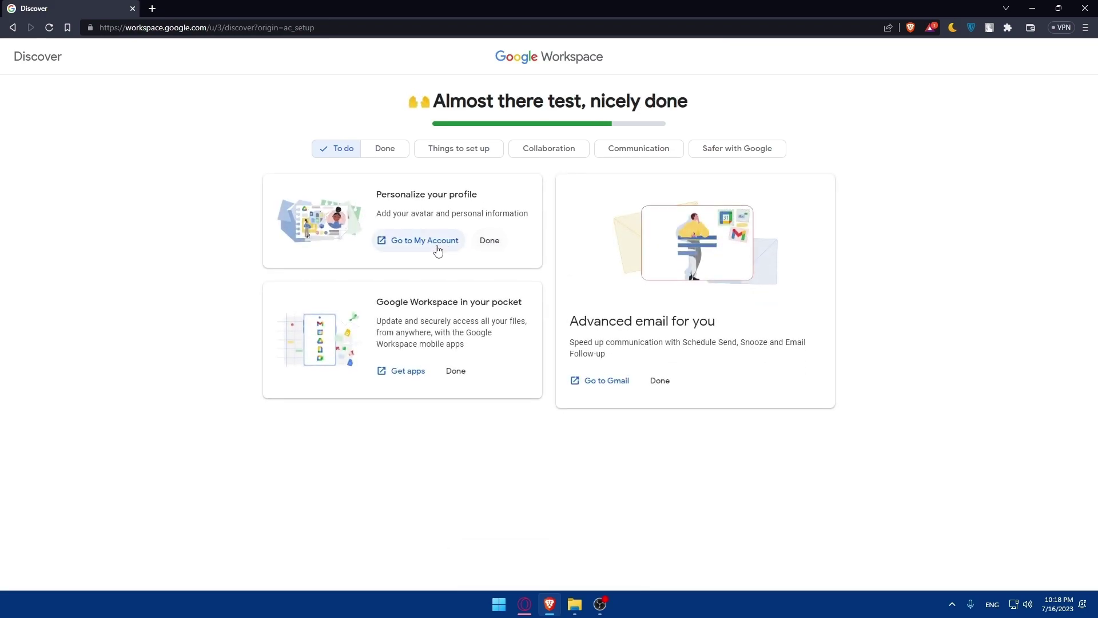
left_click(489, 241)
left_click(366, 381)
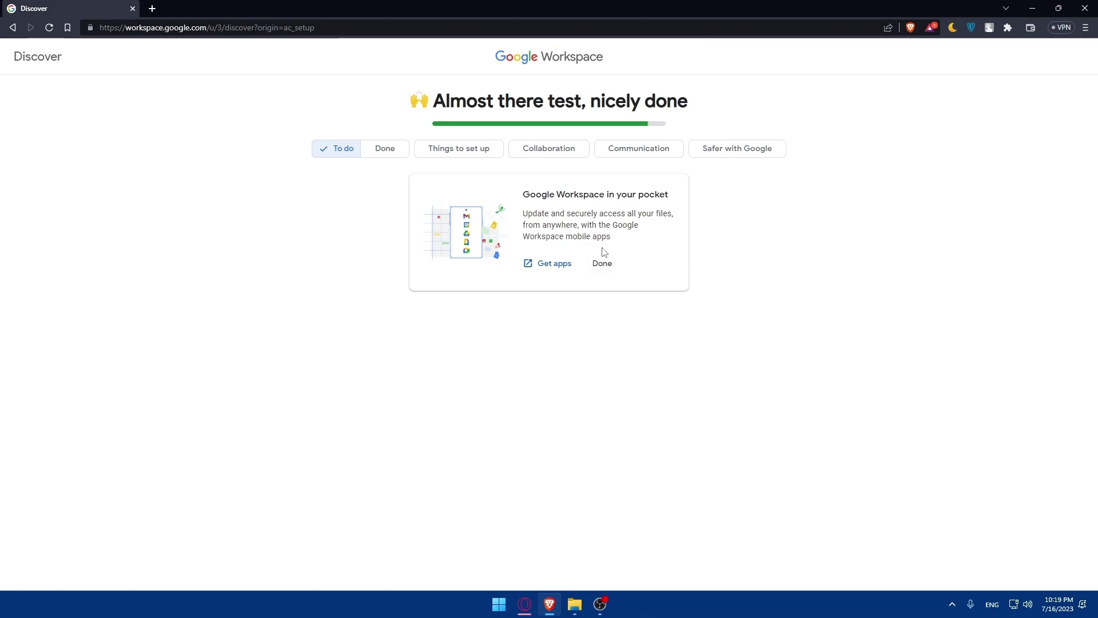
left_click(606, 271)
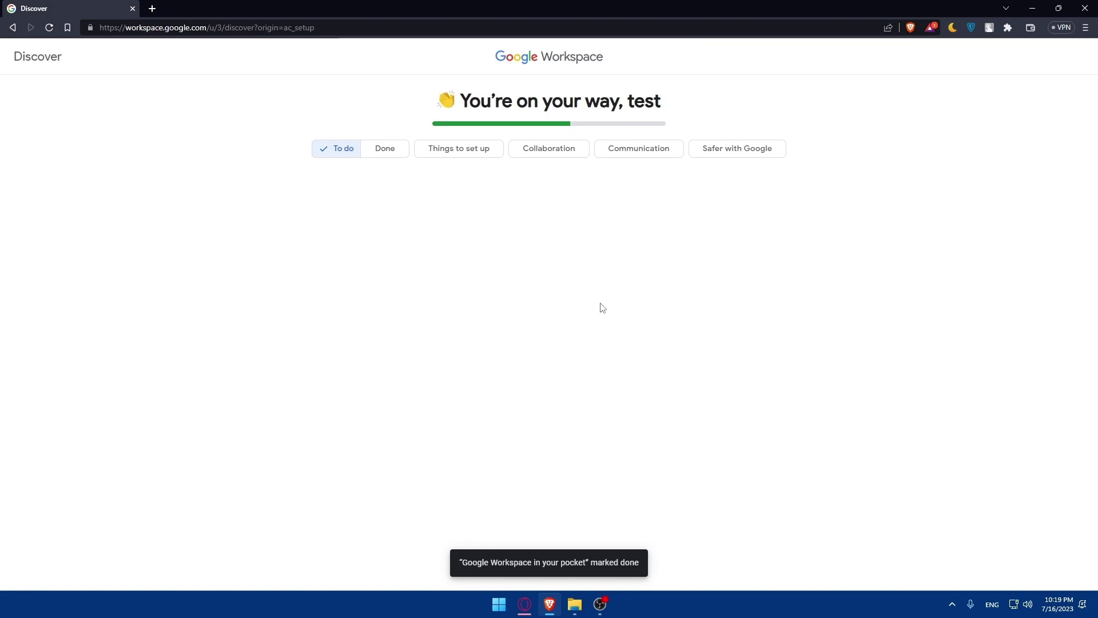
Step: Switch the Discover filter from To do to Done
mouse_move(544, 128)
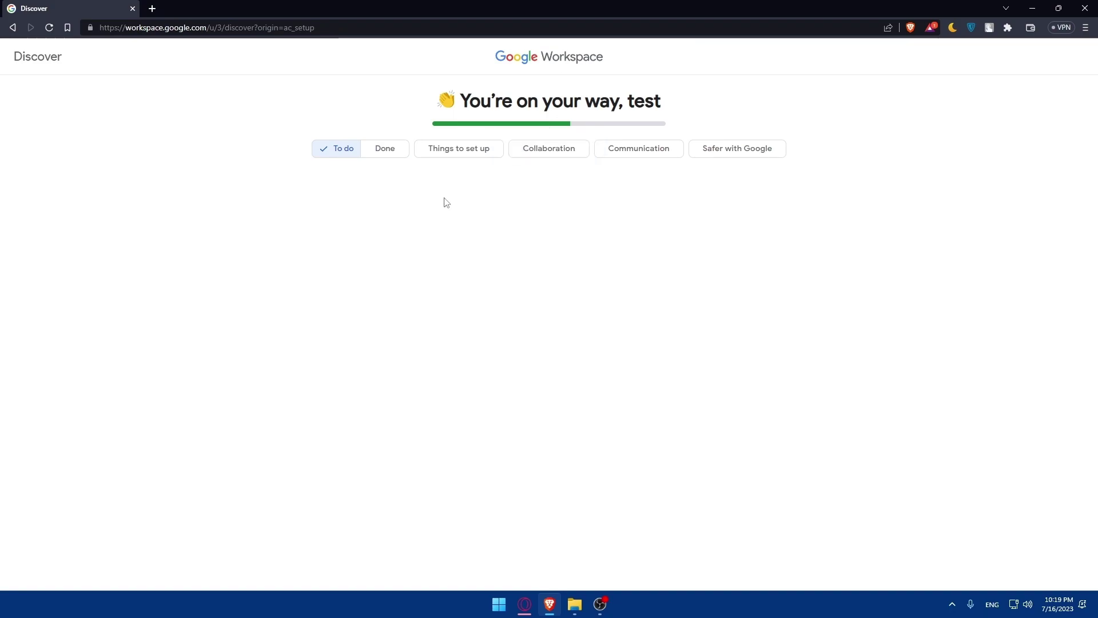
left_click(342, 152)
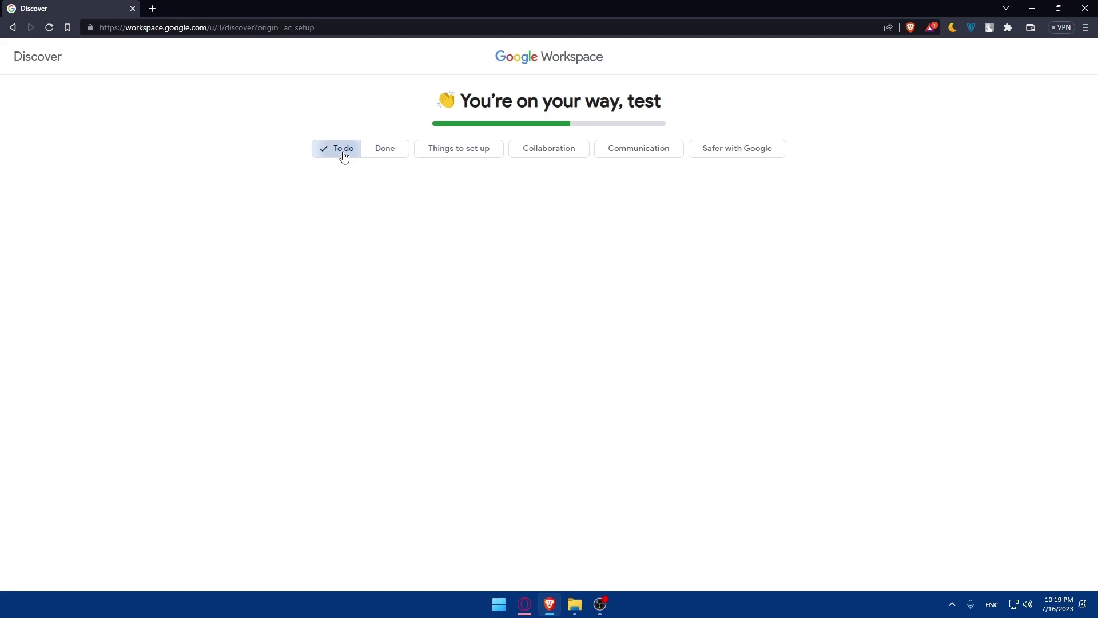
left_click(385, 149)
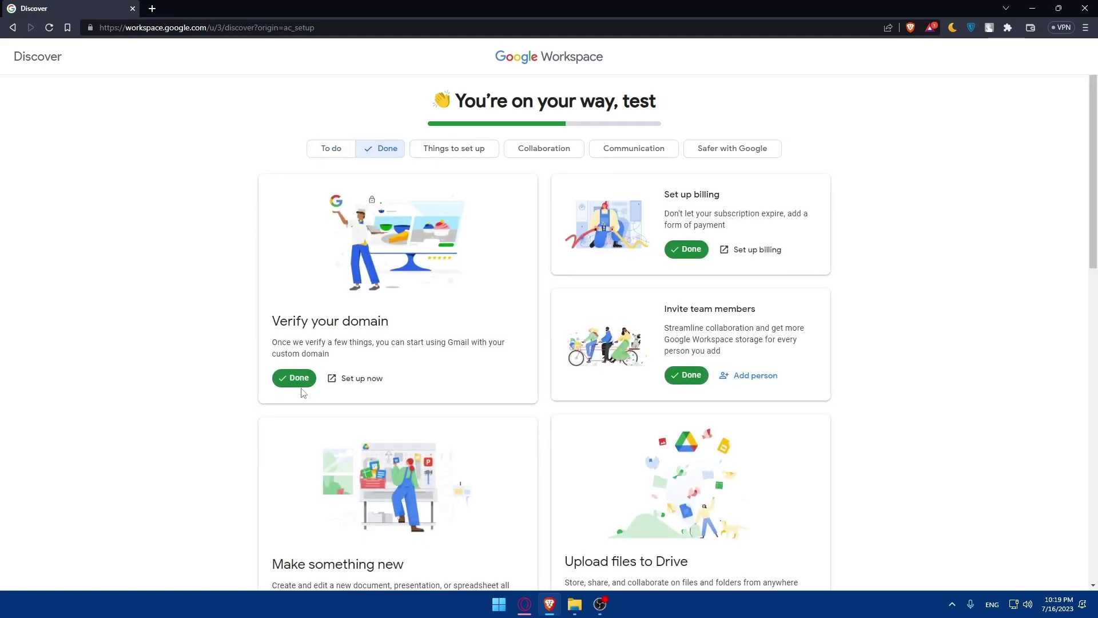
Step: Toggle the Things to set up, Collaboration, Communication and Safer with Google category filters on and off
left_click(483, 153)
scroll(496, 196, "down", 1)
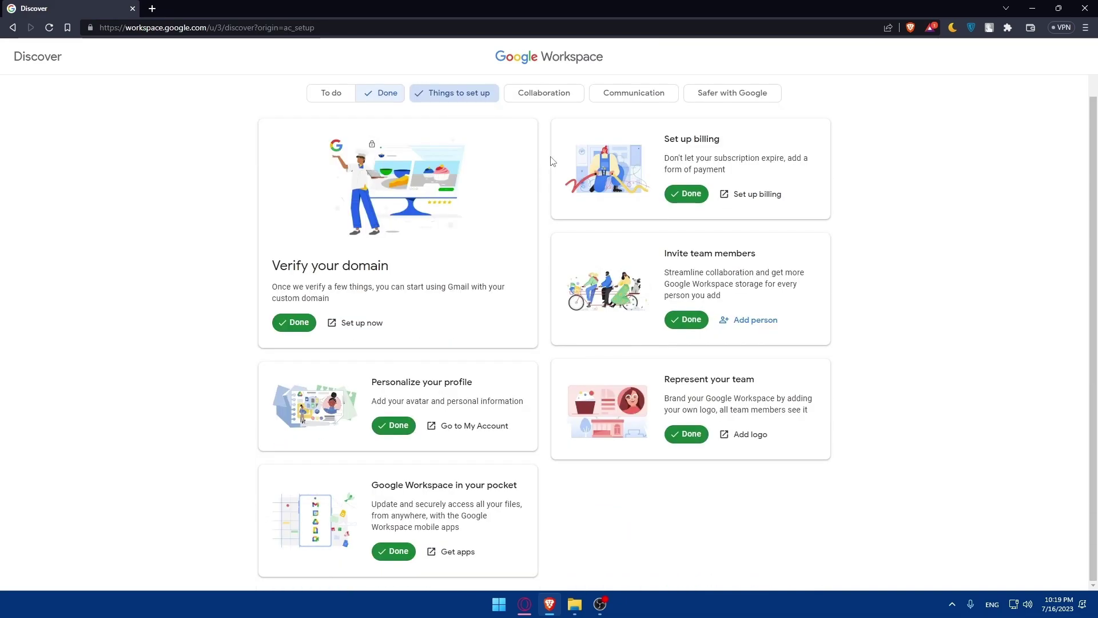
left_click(550, 93)
left_click(640, 94)
left_click(729, 95)
left_click(455, 93)
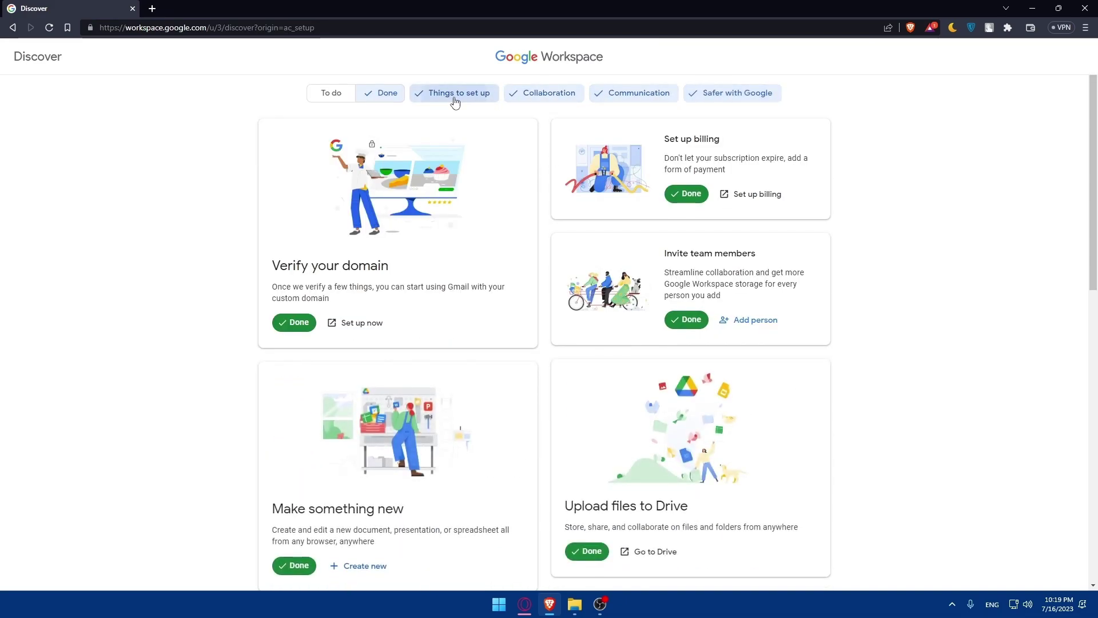
left_click(548, 93)
left_click(635, 93)
left_click(712, 150)
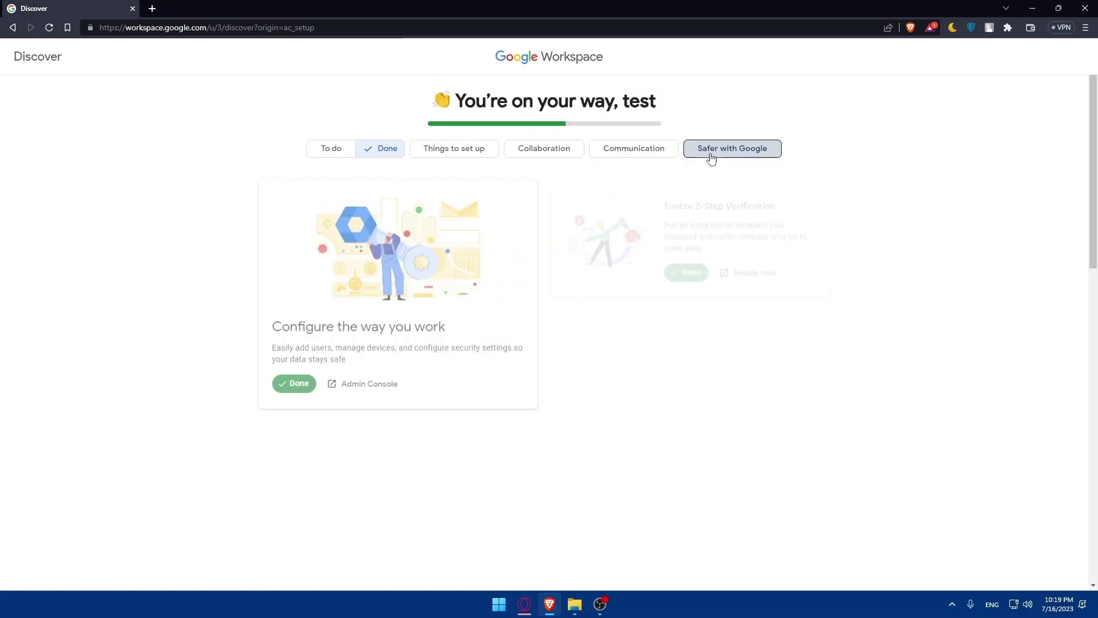